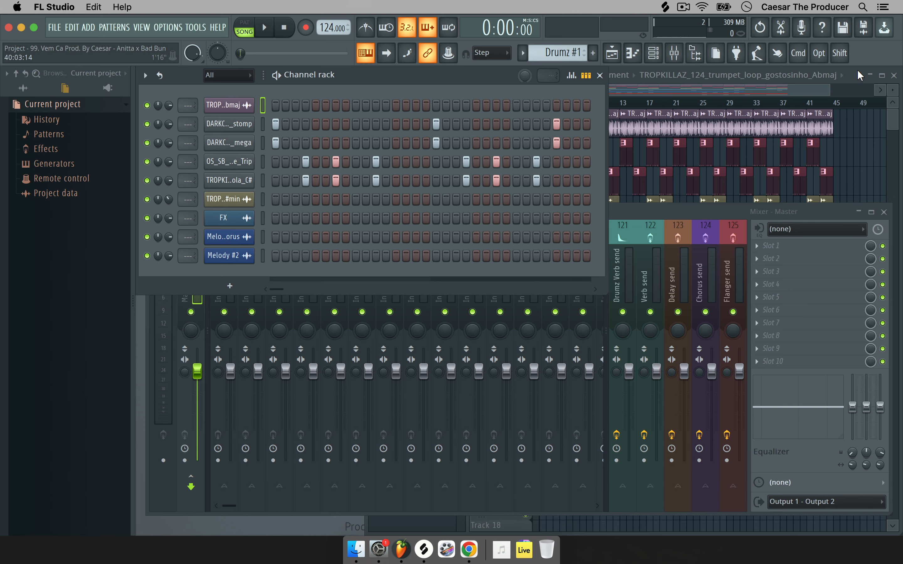
Enlarge the Playlist to view the whole arrangement, restore its size, and bring the Mixer forward
double_click(860, 76)
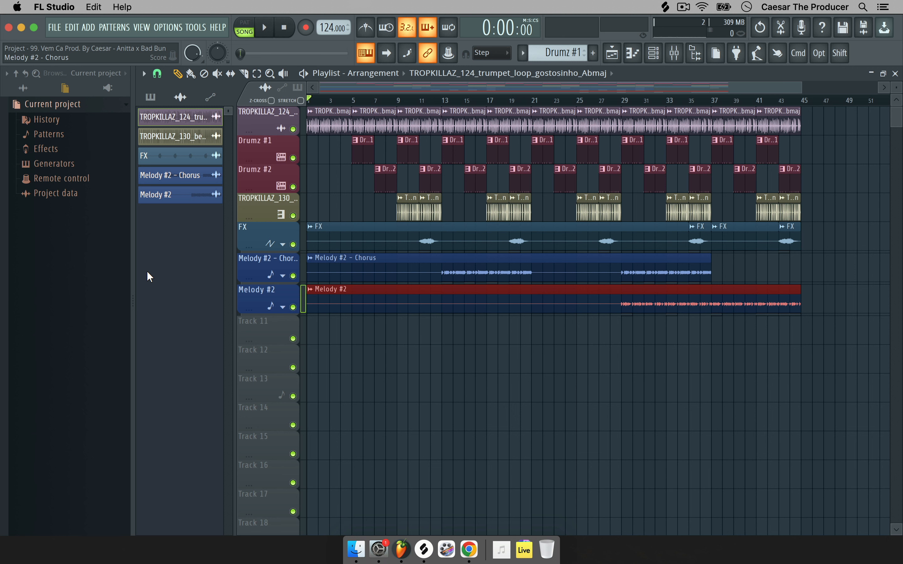
key("Return")
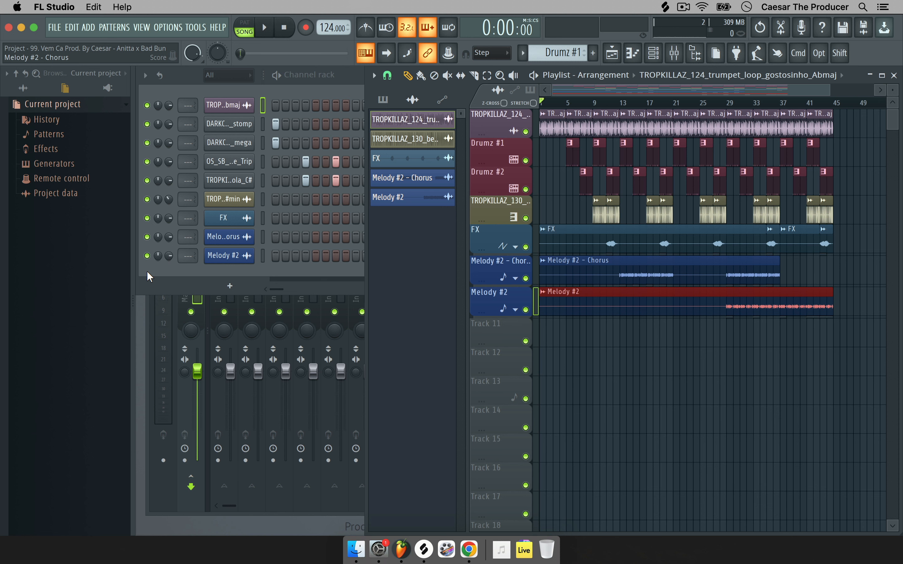
left_click(155, 497)
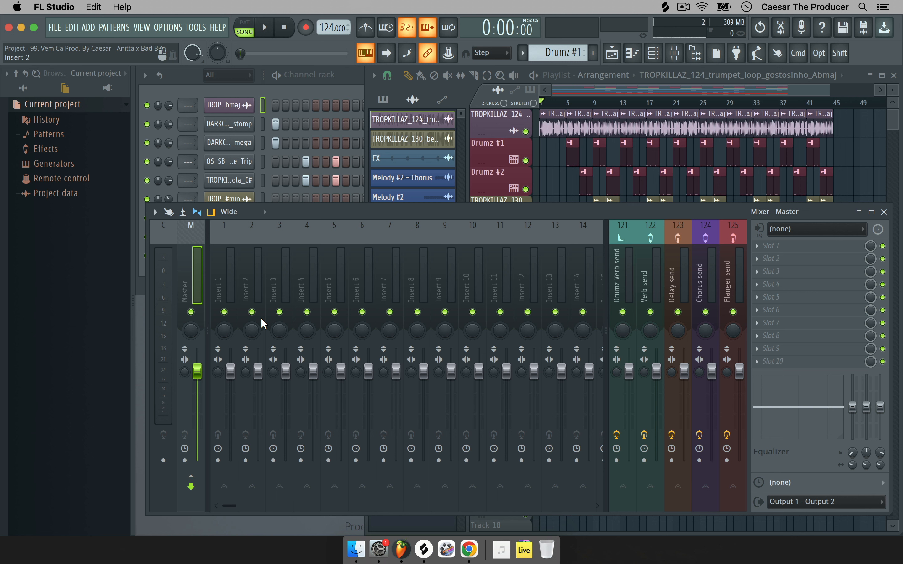
Select all channels in the Channel rack and examine the channel routing options for mixer track Insert 1
left_click(261, 191)
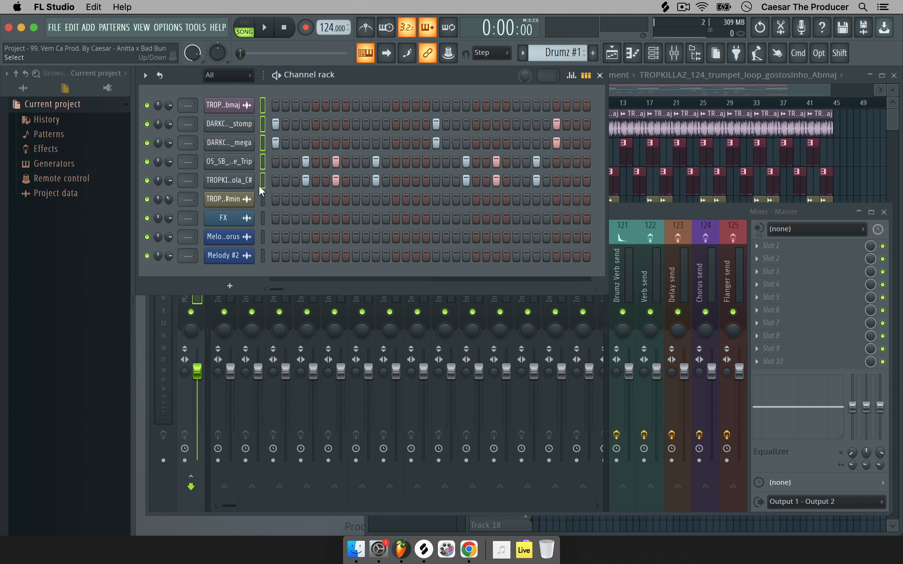
left_click_drag(262, 191, 263, 259)
left_click(162, 485)
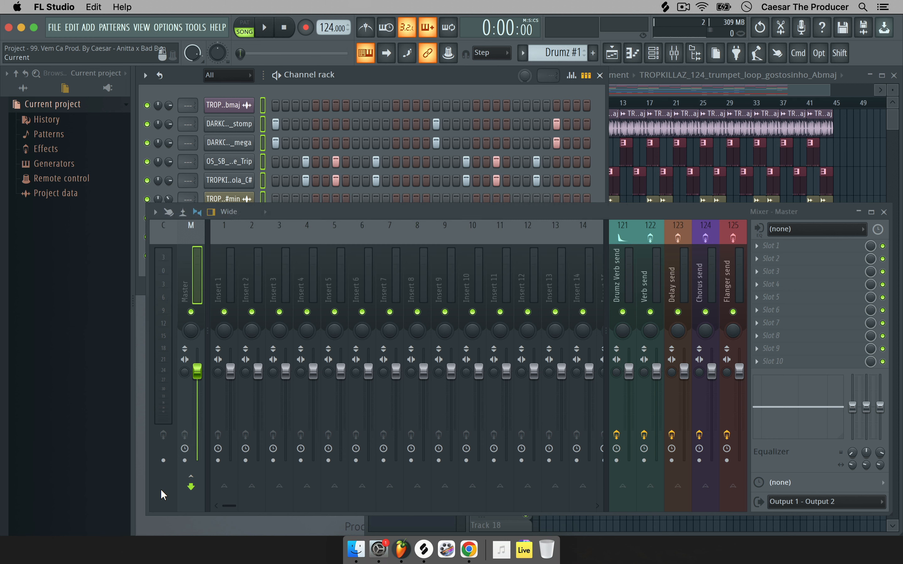
left_click(229, 290)
right_click(226, 284)
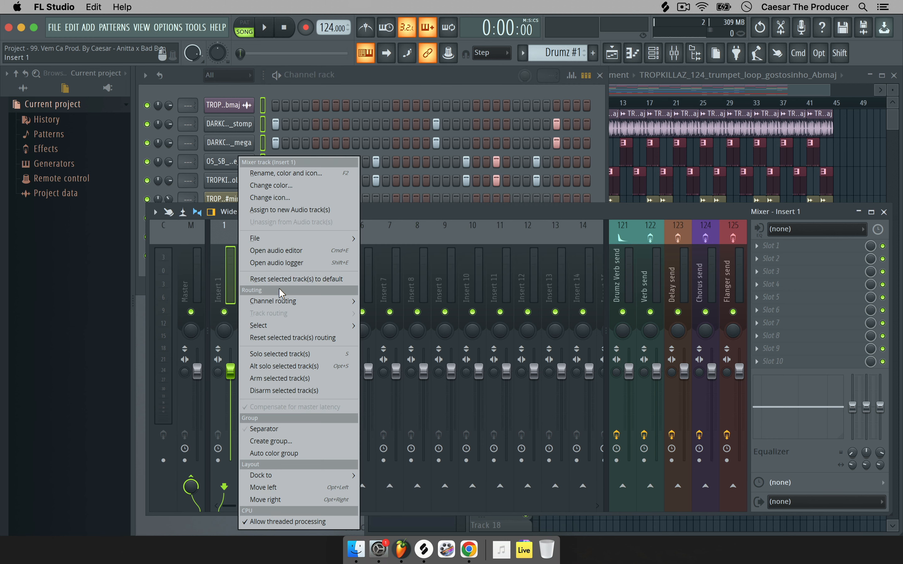
mouse_move(283, 302)
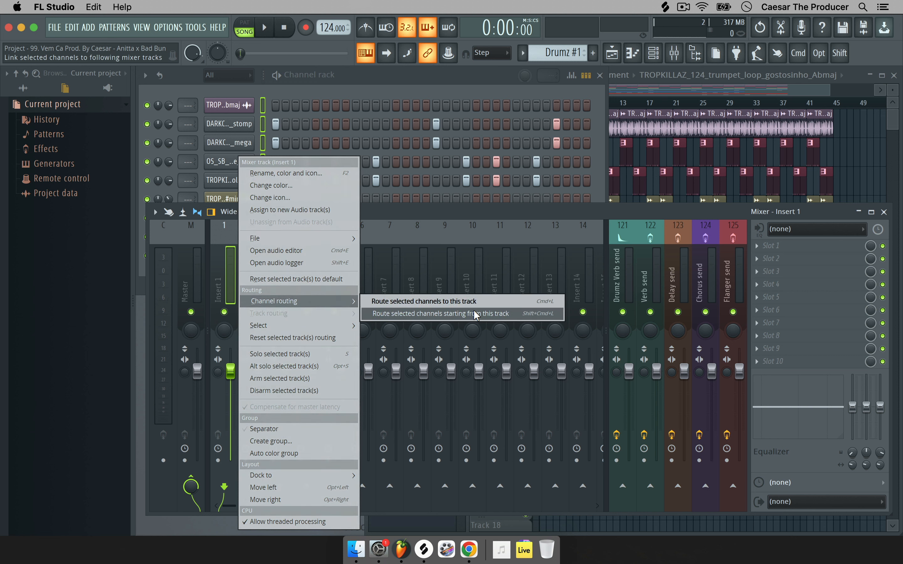
left_click(218, 267)
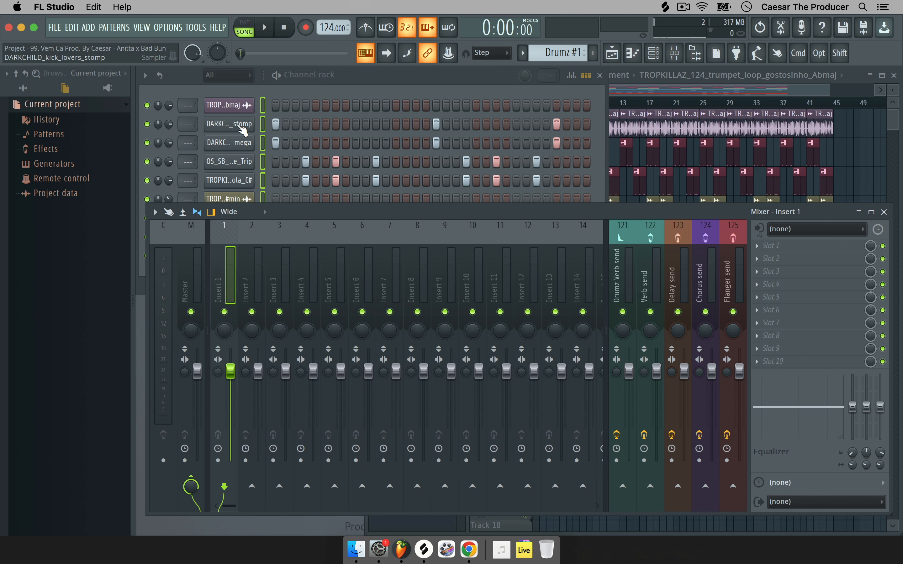
Look through the empty mixer tracks from Insert 2 to Insert 8
left_click(252, 260)
left_click(278, 261)
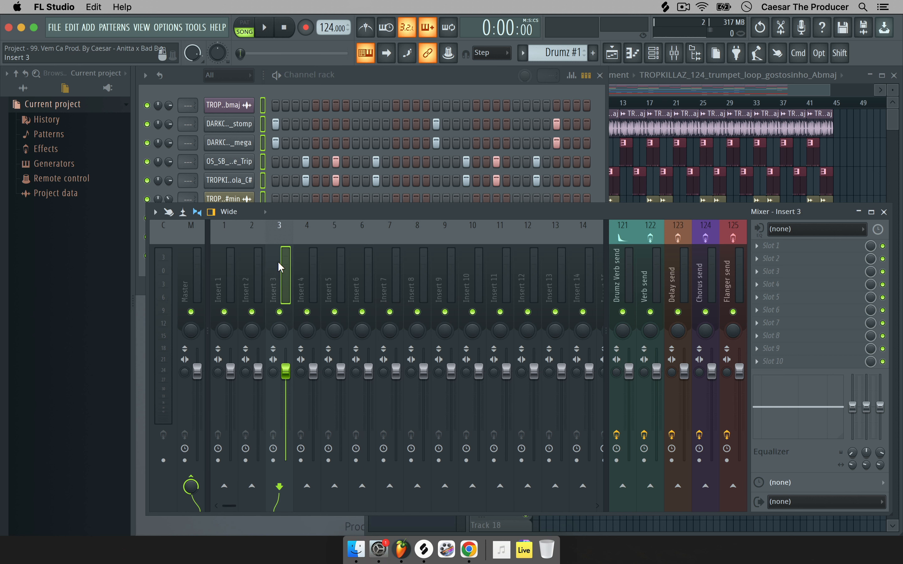
left_click(297, 262)
left_click(340, 261)
left_click(370, 261)
left_click(407, 264)
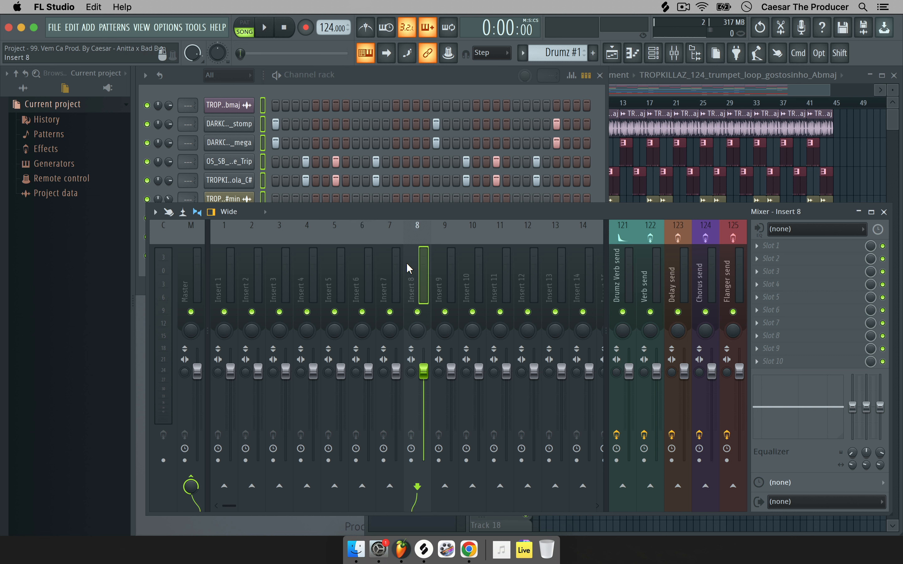
Select only the TROPKILLAZ_124 trumpet loop channel and view its audio clip settings
left_click(293, 94)
left_click(263, 105)
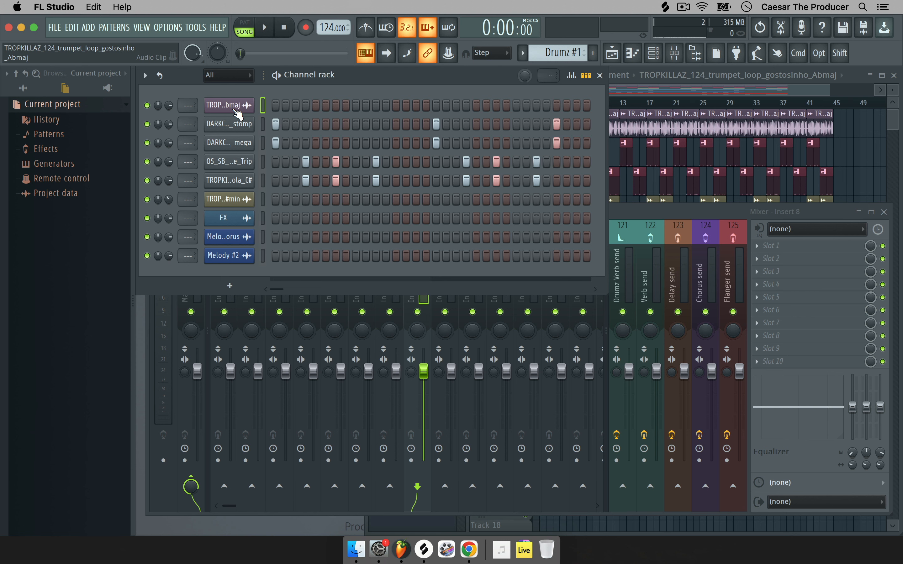
left_click(224, 105)
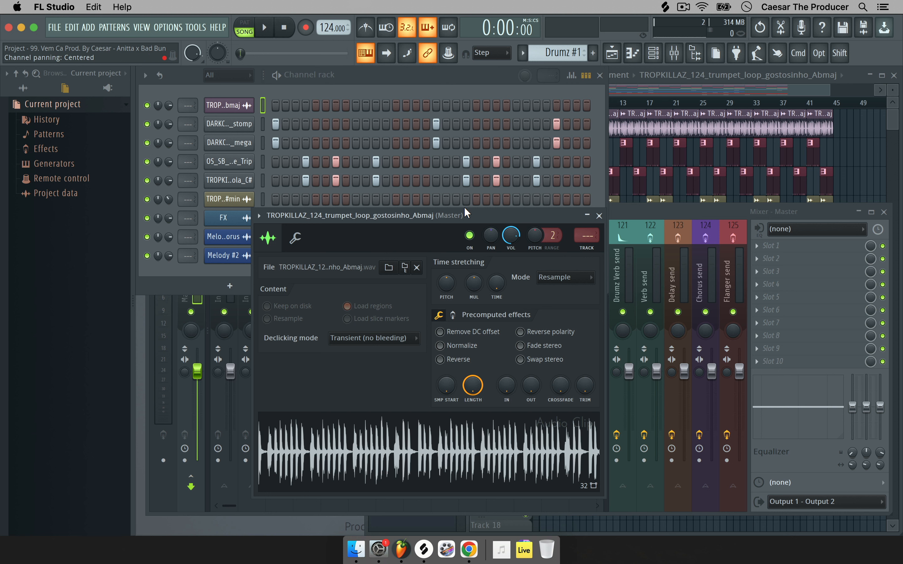
left_click_drag(465, 214, 536, 243)
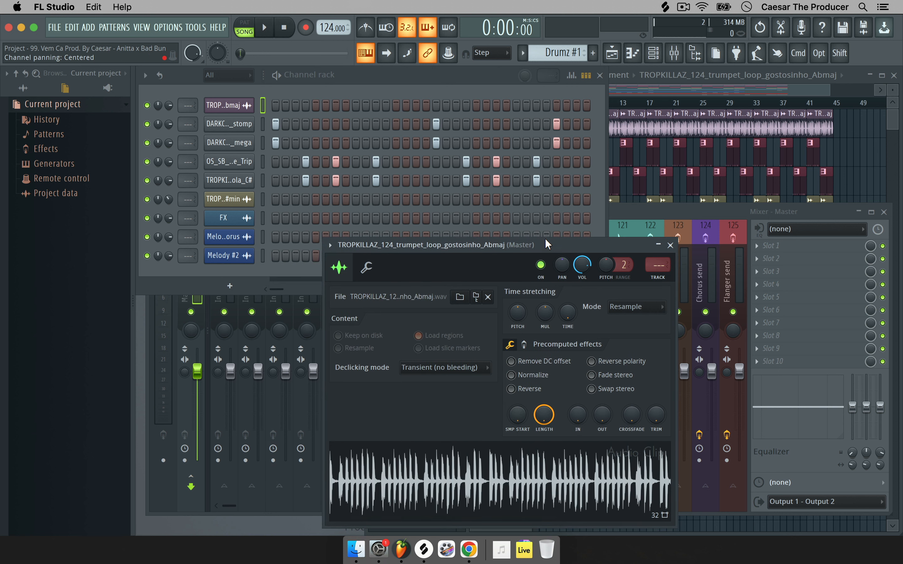
left_click(153, 503)
Move the Mixer window slightly lower to uncover more of the Channel rack
left_click(232, 109)
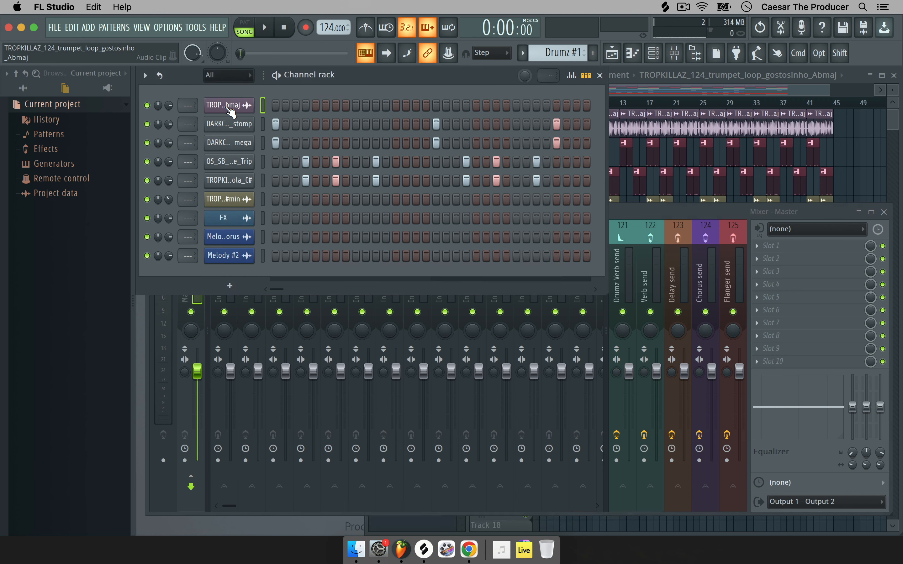
left_click(230, 106)
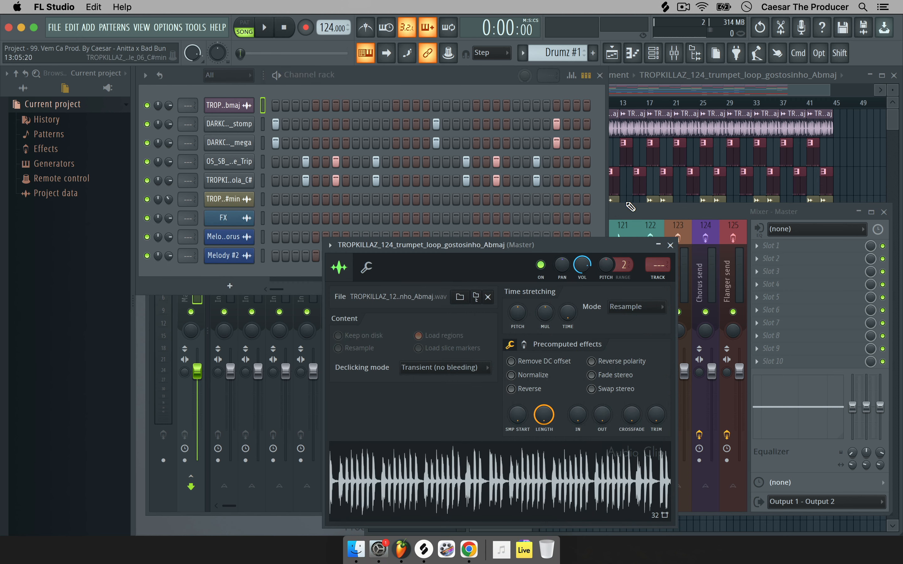
double_click(632, 216)
double_click(447, 76)
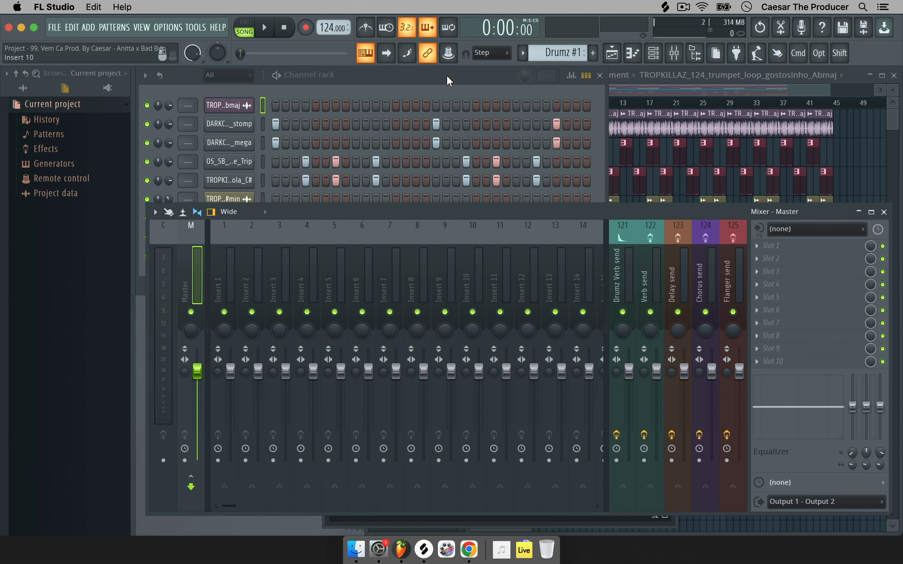
left_click_drag(388, 214, 388, 233)
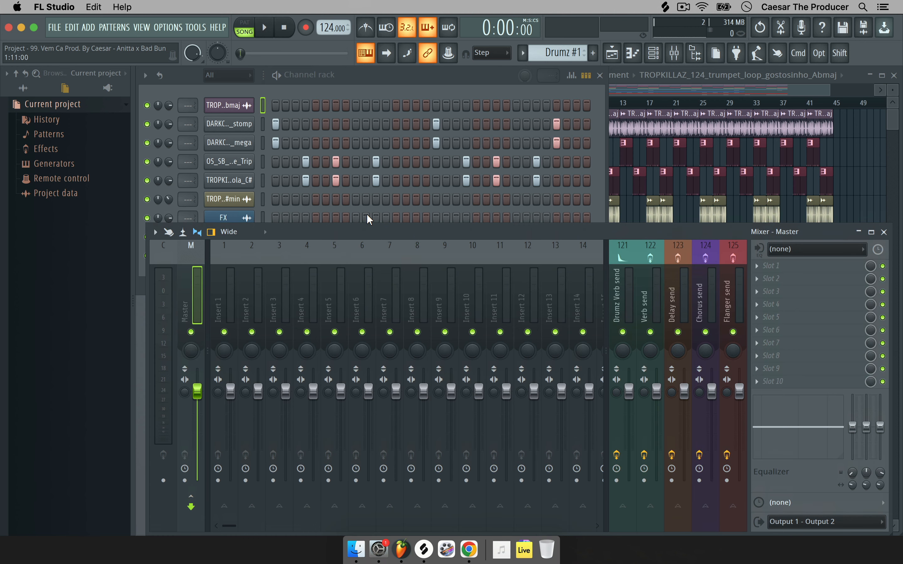
Open the trumpet loop channel's settings and set its target mixer track to 1
left_click(228, 105)
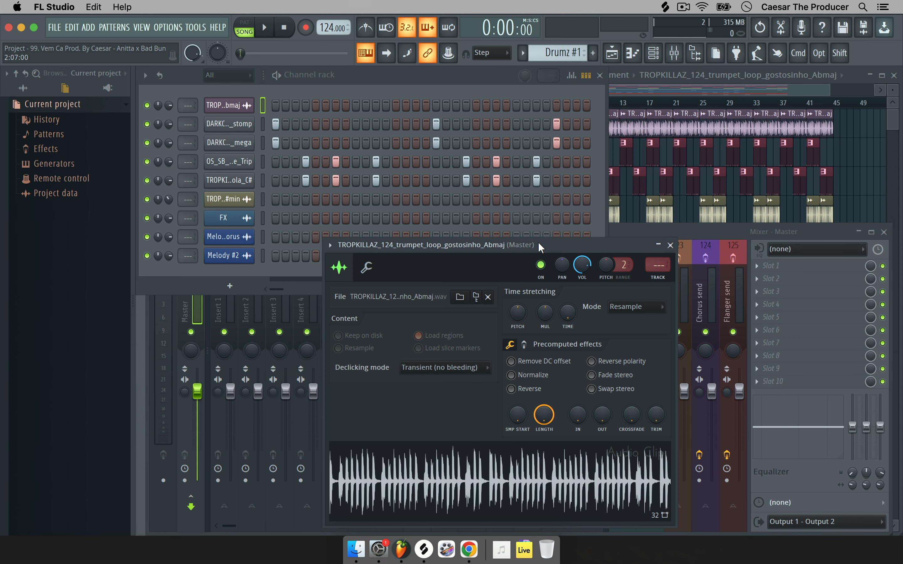
left_click_drag(539, 249, 692, 262)
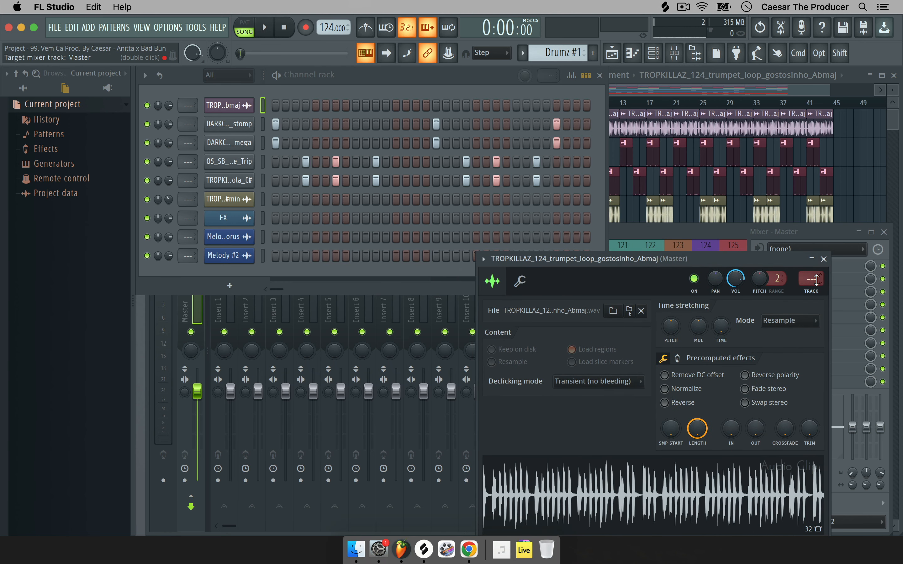
left_click_drag(816, 280, 816, 276)
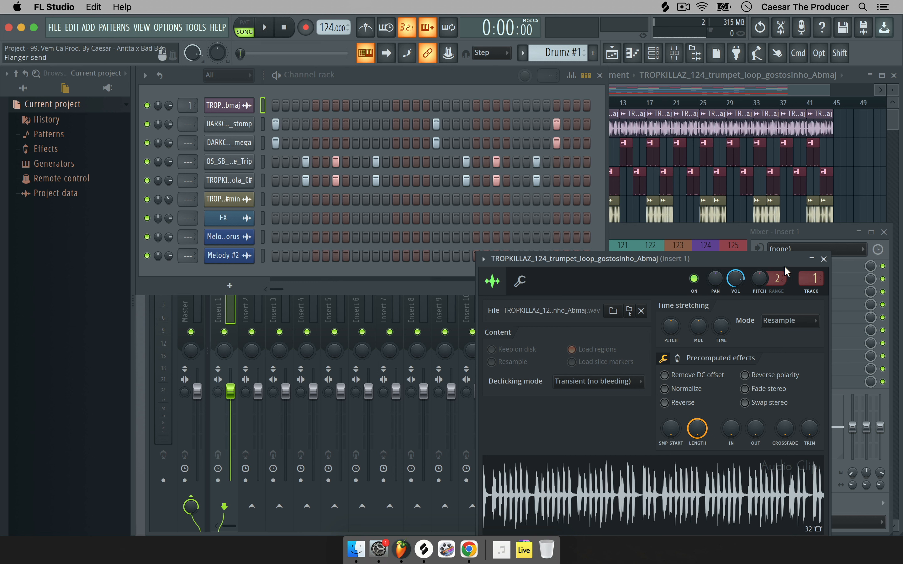
mouse_move(815, 279)
left_mouse_down()
mouse_move(815, 270)
mouse_move(815, 278)
left_mouse_up()
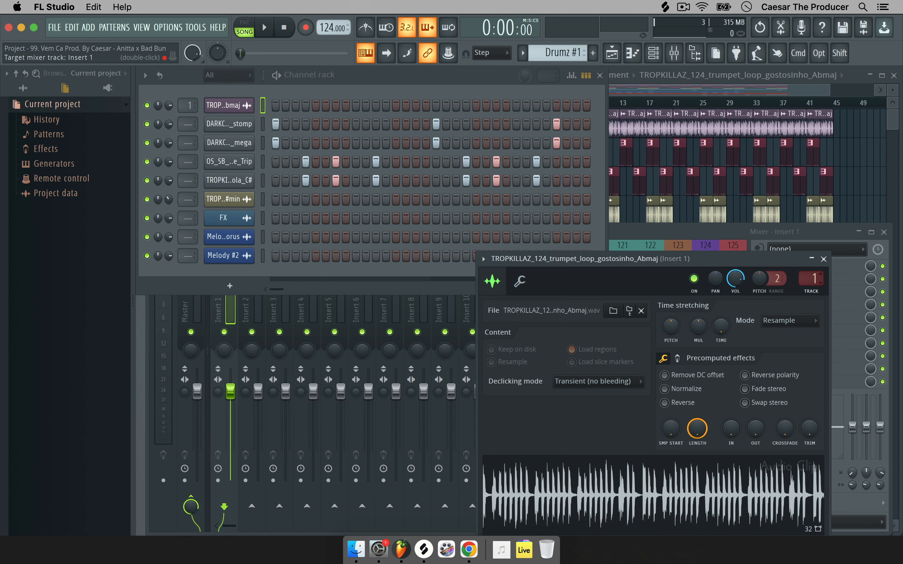
left_click(236, 301)
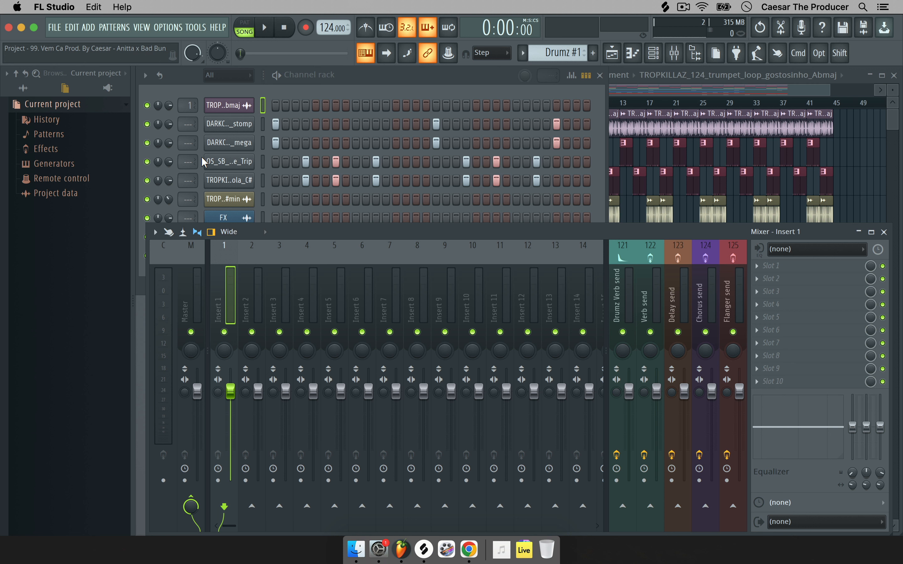
right_click(231, 317)
left_click(279, 172)
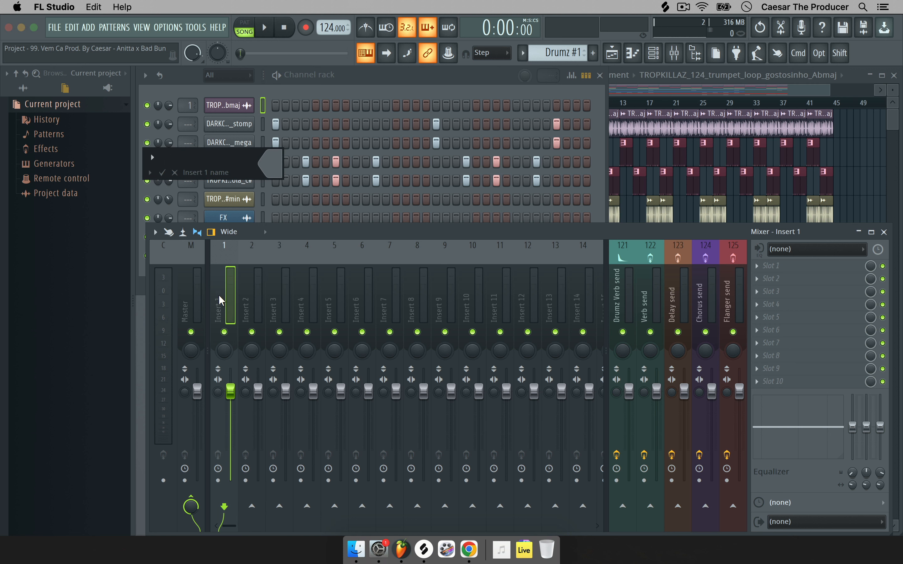
left_click(175, 172)
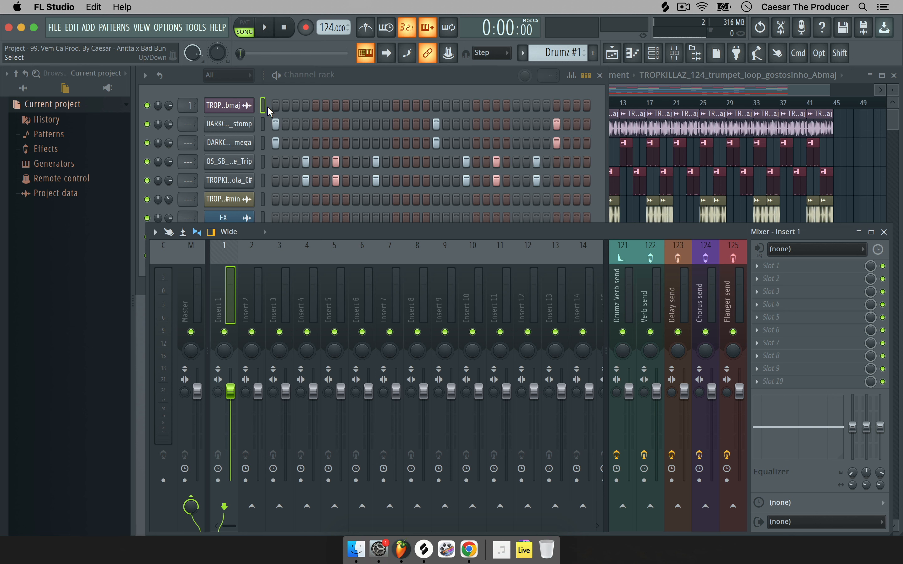
Reset the trumpet loop channel's routing to Master and assign it to a free mixer track
left_click(247, 106)
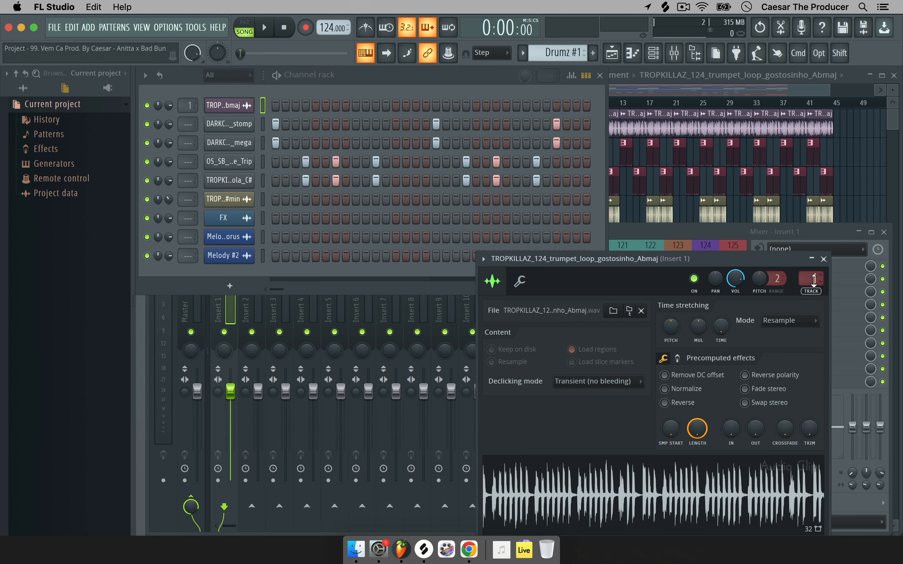
left_click_drag(806, 281, 806, 288)
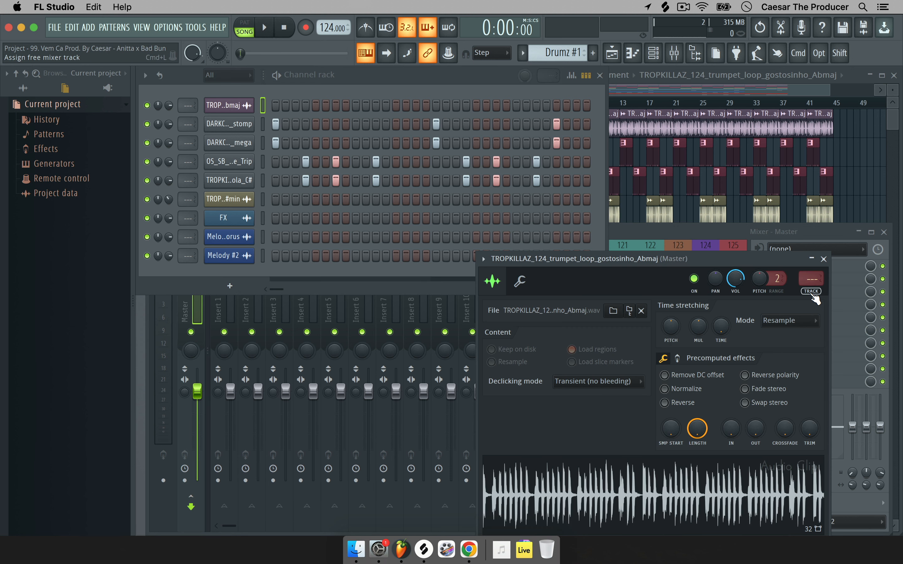
left_click(813, 296)
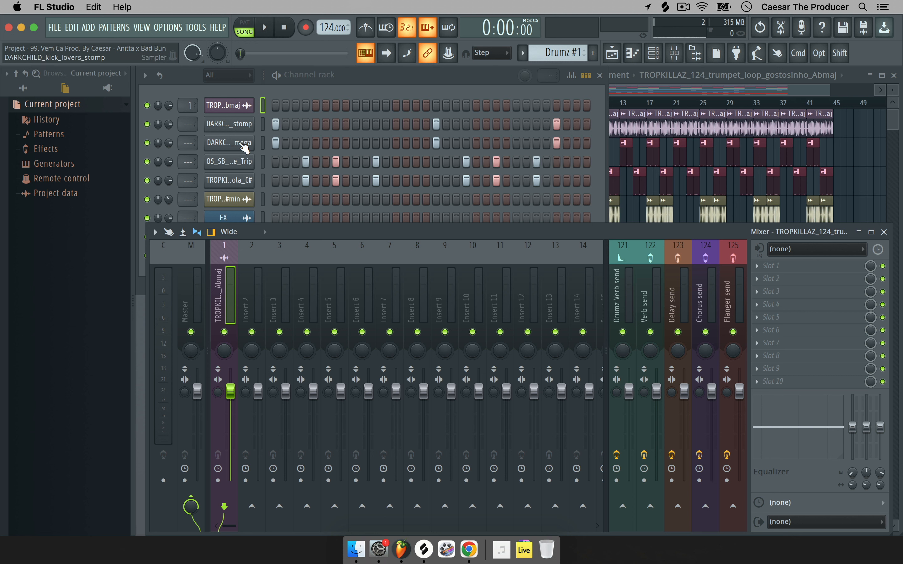
Route the DARKCHILD stomp and mega channels together to mixer track 2
left_click(261, 124)
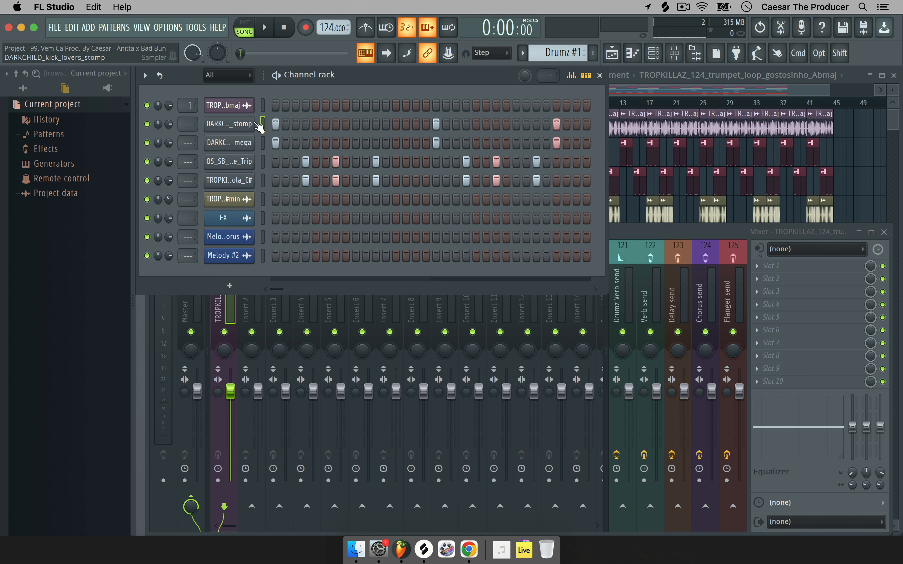
left_click_drag(184, 125, 184, 116)
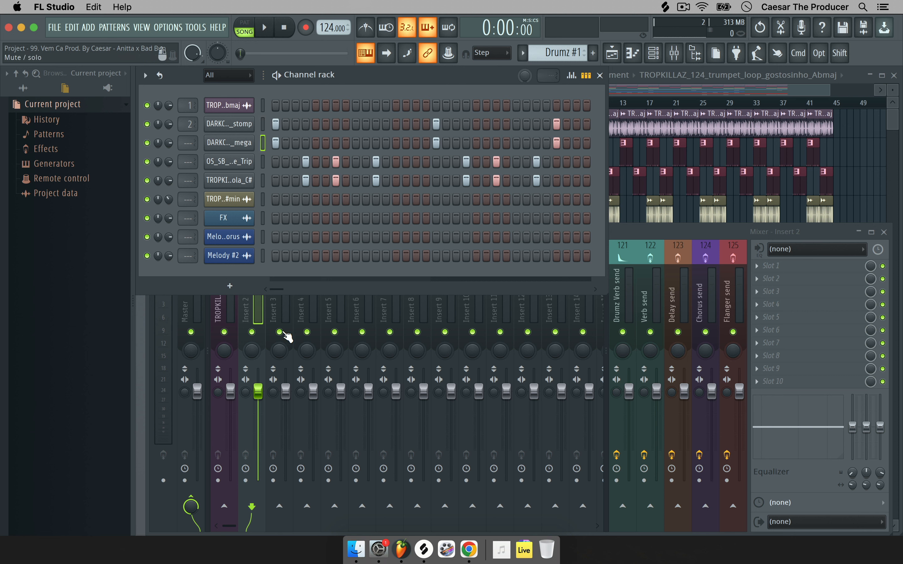
left_click(259, 313)
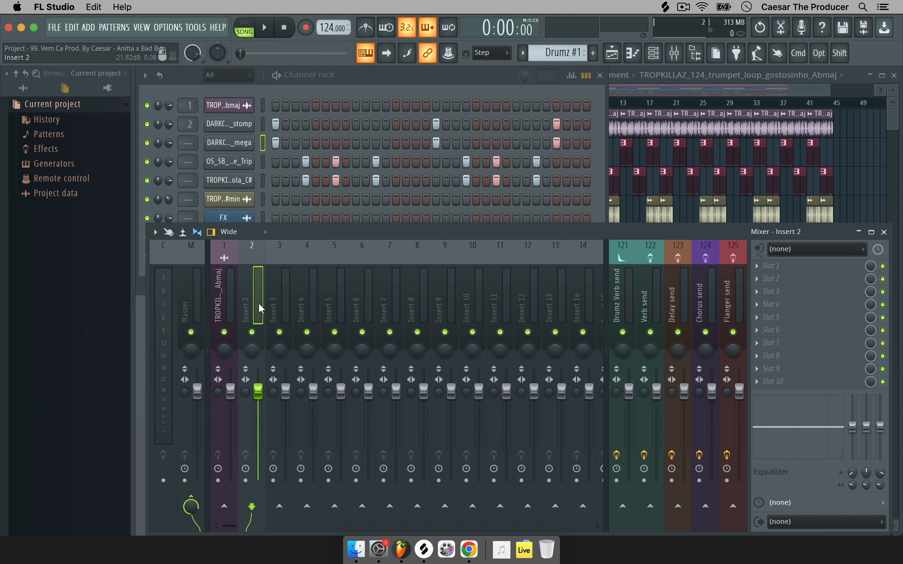
left_click_drag(186, 140, 186, 131)
Assign the OS_SB_Snare_Trip channel to a free mixer track and close its settings
left_click(229, 161)
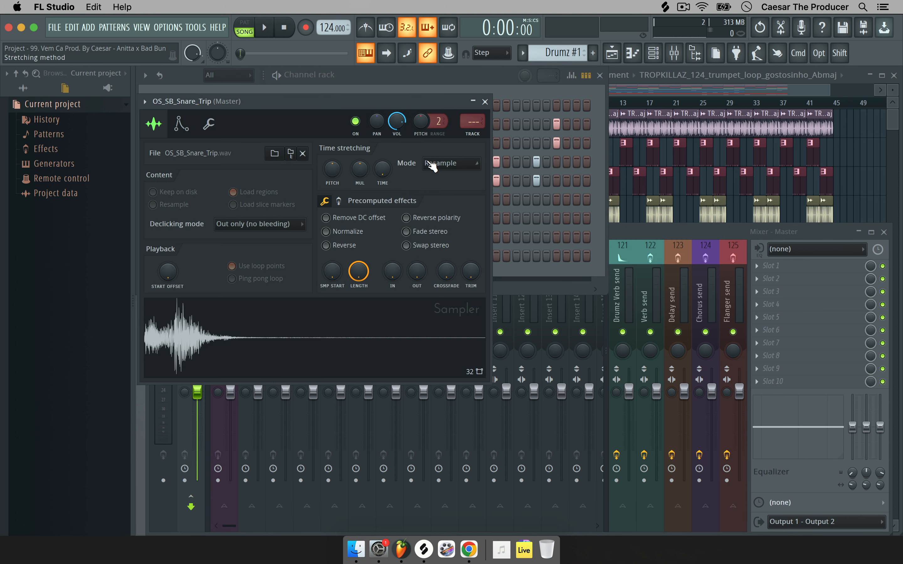
left_click(220, 347)
left_click(475, 134)
left_click(486, 95)
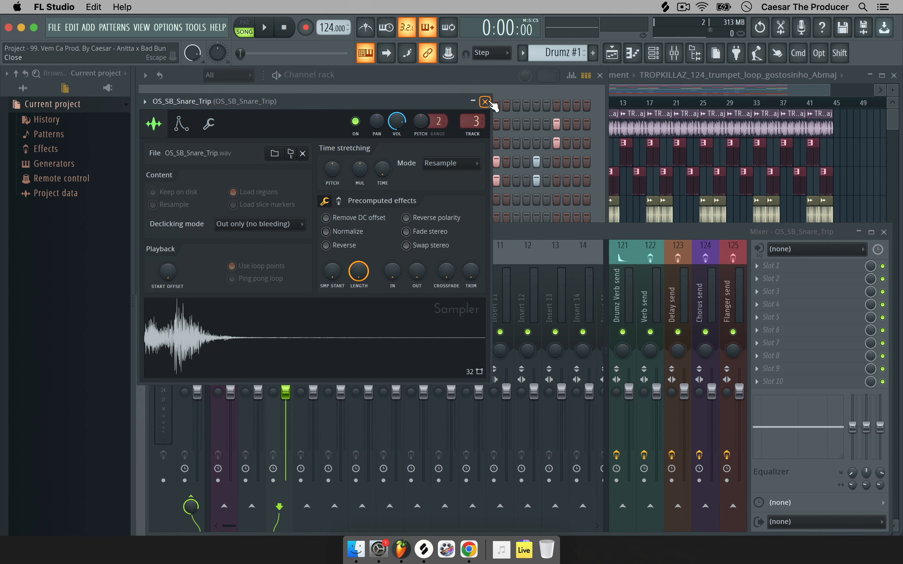
left_click(485, 101)
left_click(329, 80)
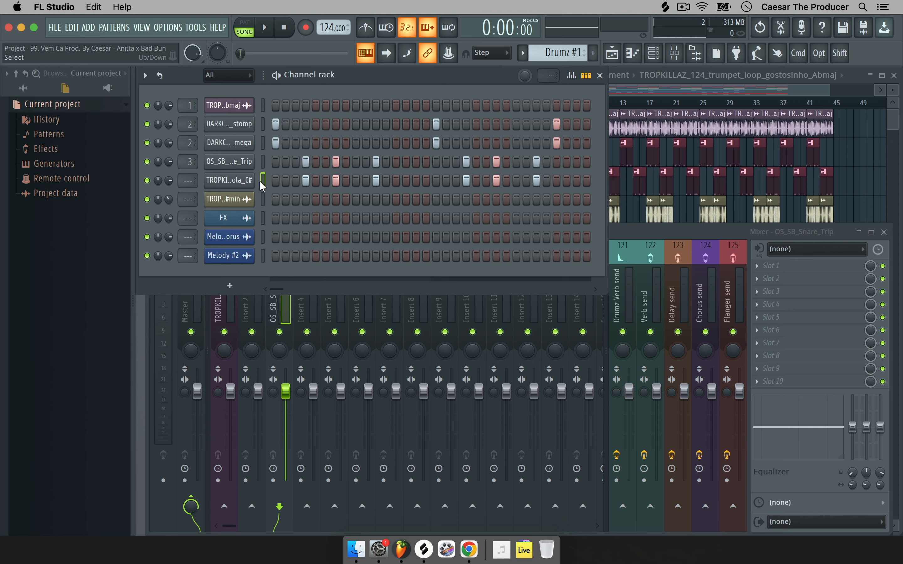
Set the TROPKILLAZ_snare_bola_C# channel's target mixer track to 3 and close its settings
left_click(236, 181)
mouse_move(554, 206)
left_mouse_down()
mouse_move(553, 195)
mouse_move(555, 219)
mouse_move(556, 209)
left_mouse_up()
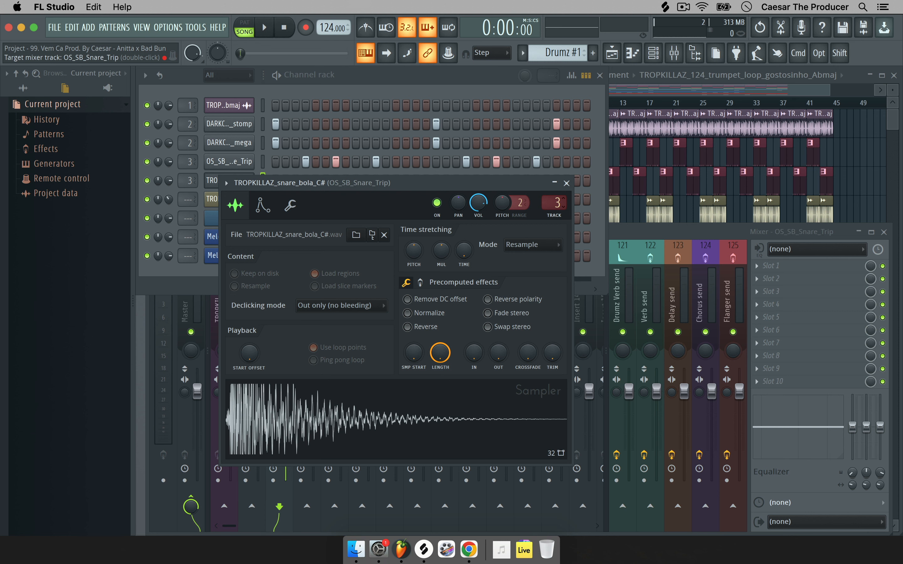
left_click(567, 183)
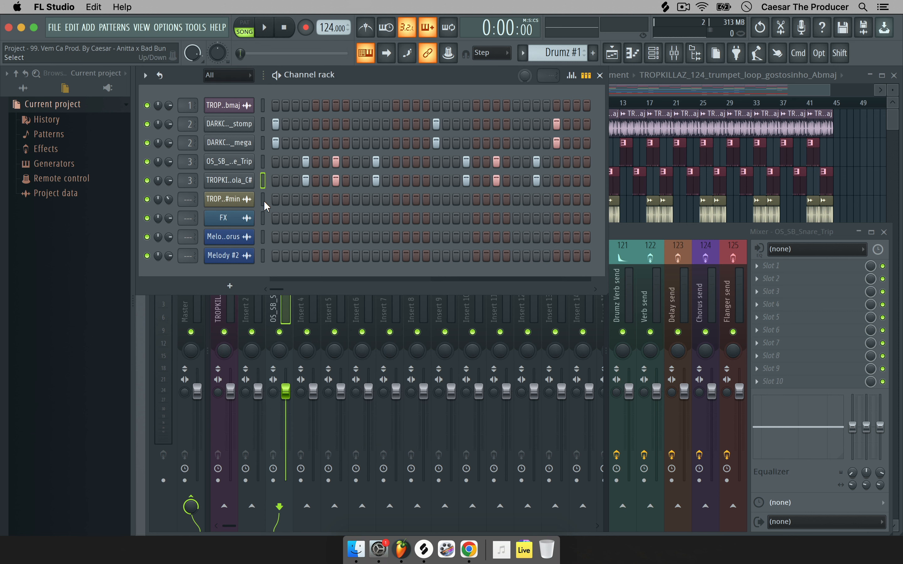
Assign the TROPKILLAZ beatbox loop and FX channels to separate free mixer tracks and close their settings
left_click(249, 201)
left_click(640, 225)
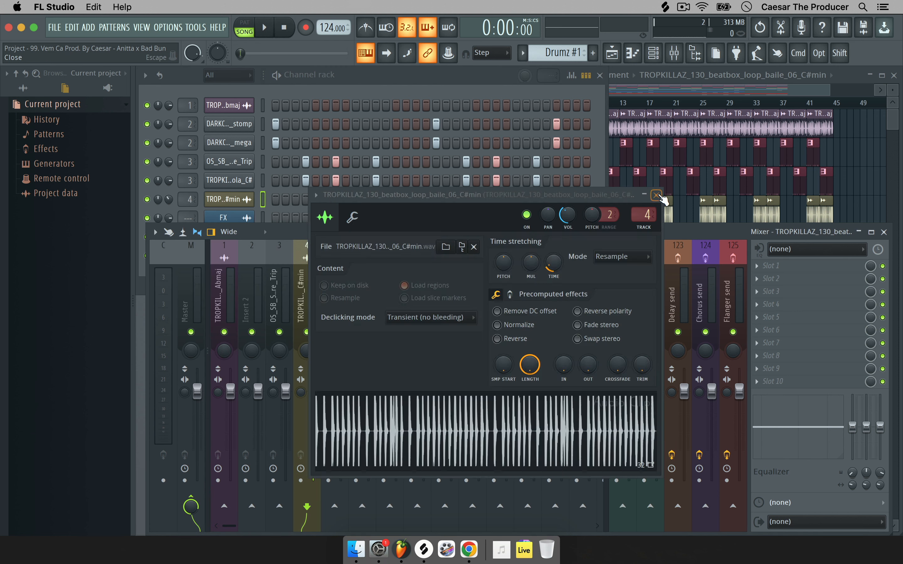
left_click(243, 219)
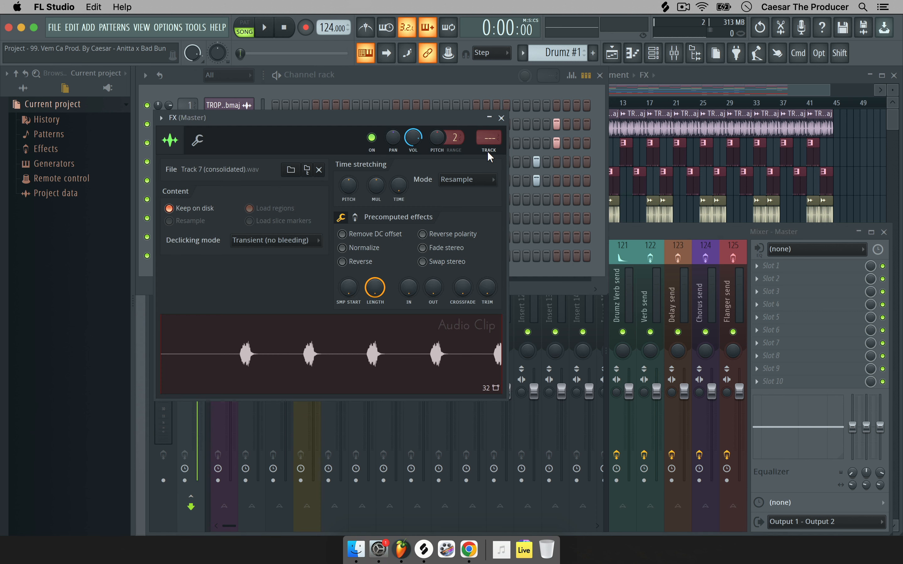
left_click(487, 149)
left_click(501, 118)
left_click(381, 90)
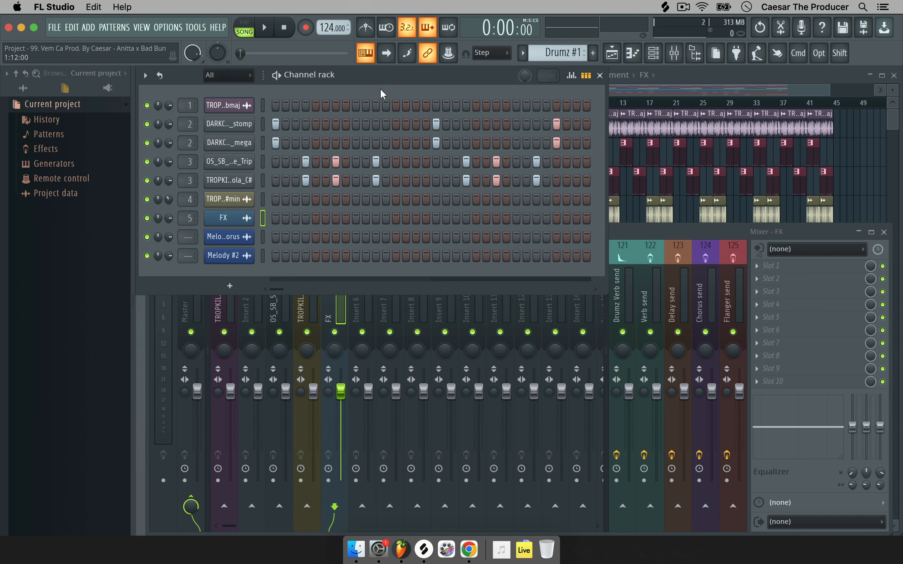
Route the two remaining melody channels to consecutive mixer tracks starting from Insert 6
left_click(263, 237)
left_click(363, 307)
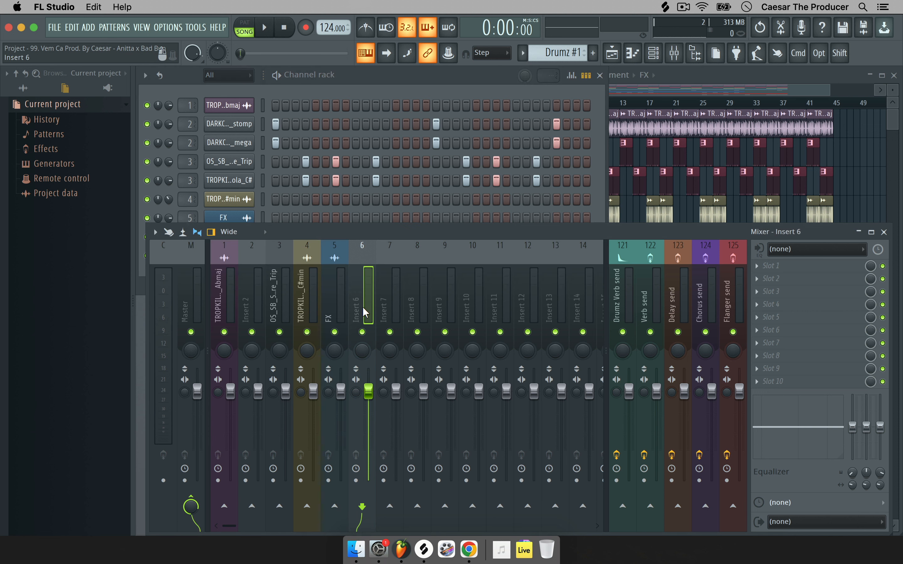
right_click(369, 288)
mouse_move(449, 300)
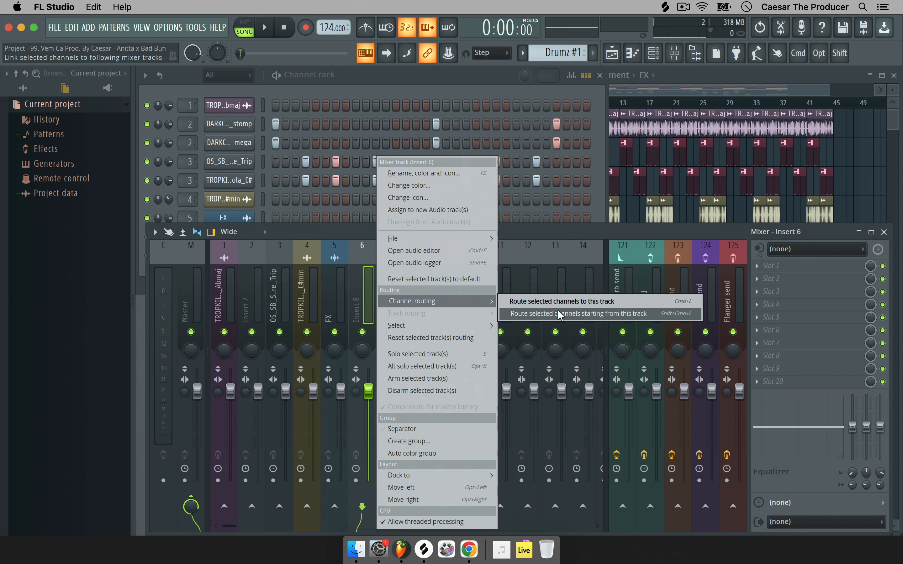
left_click(558, 310)
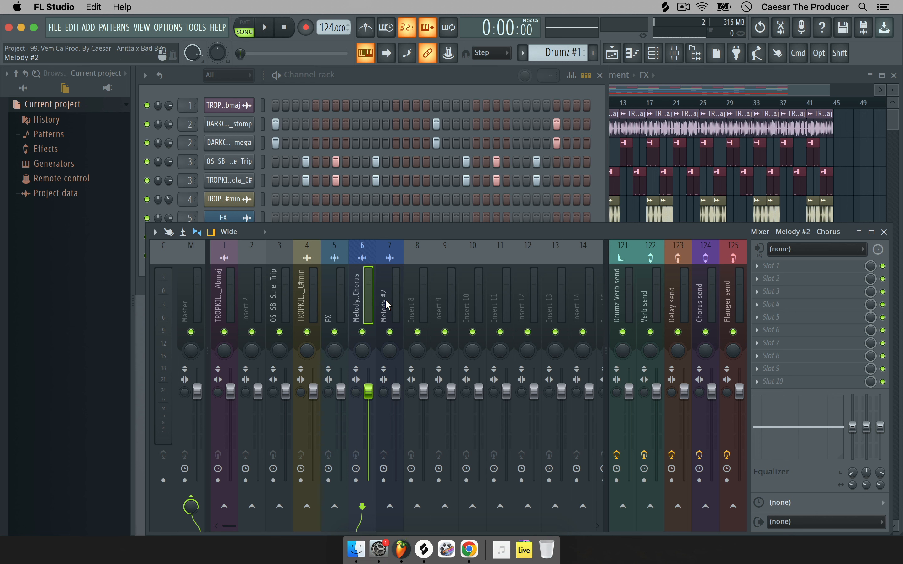
Rename the playlist track Melody #2 as "Melody #3 - Outro"
left_click(697, 75)
left_click(502, 297)
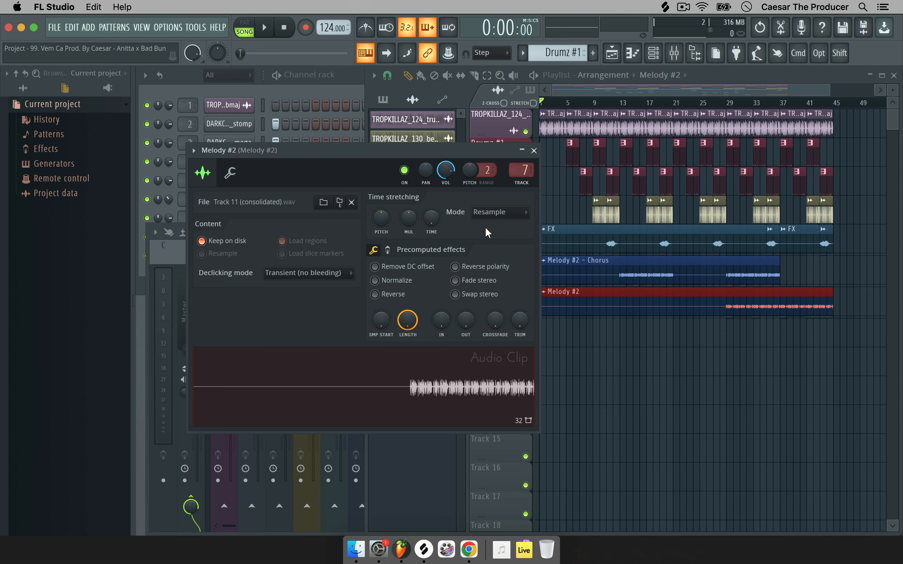
left_click(534, 150)
right_click(512, 296)
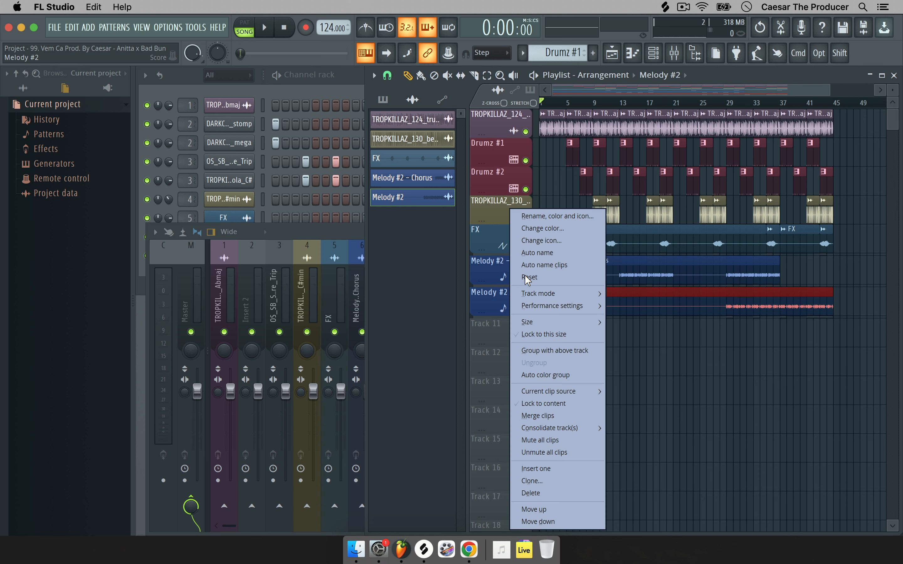
left_click(530, 216)
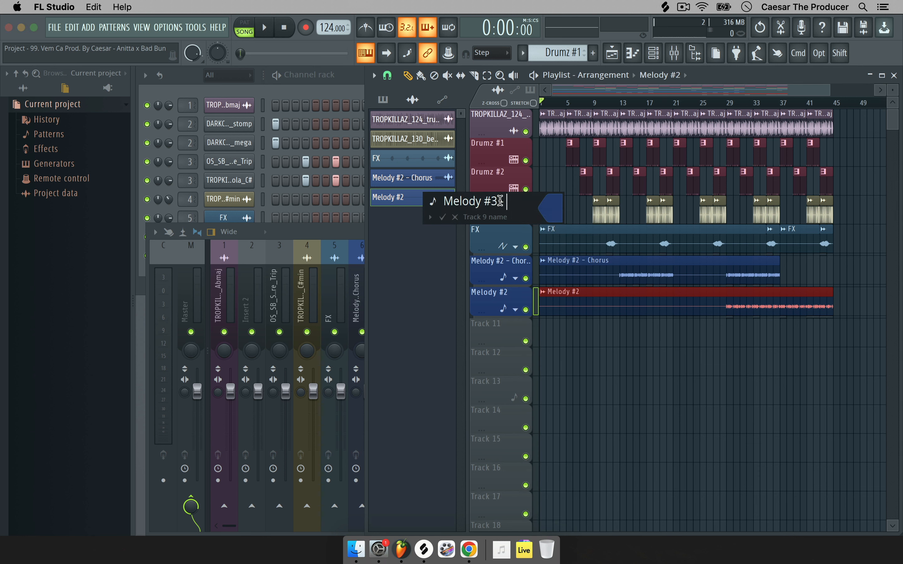
type("Outro")
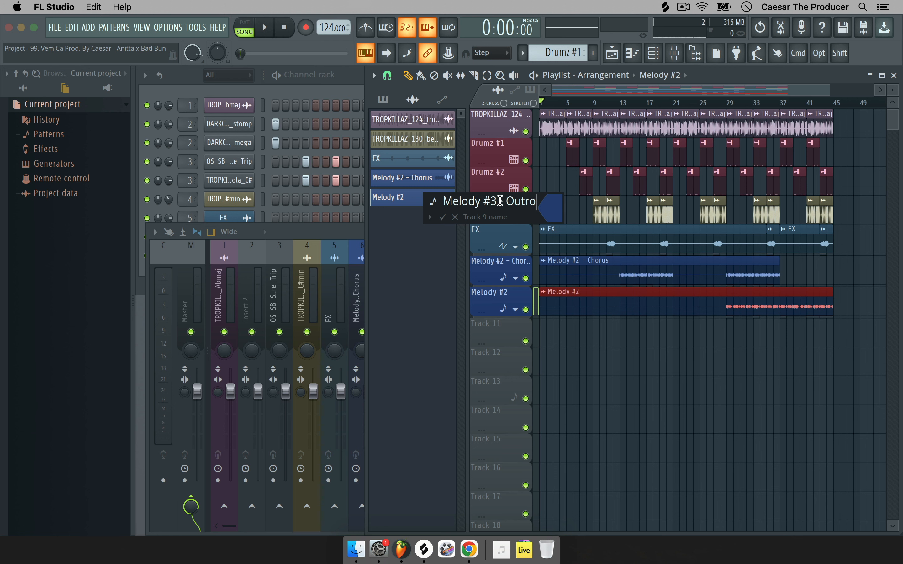
key("Return")
Rename mixer track 7 as "Melody #3 - Outro", using the matching suggested name with its colour and icon
left_click(324, 274)
left_click(376, 274)
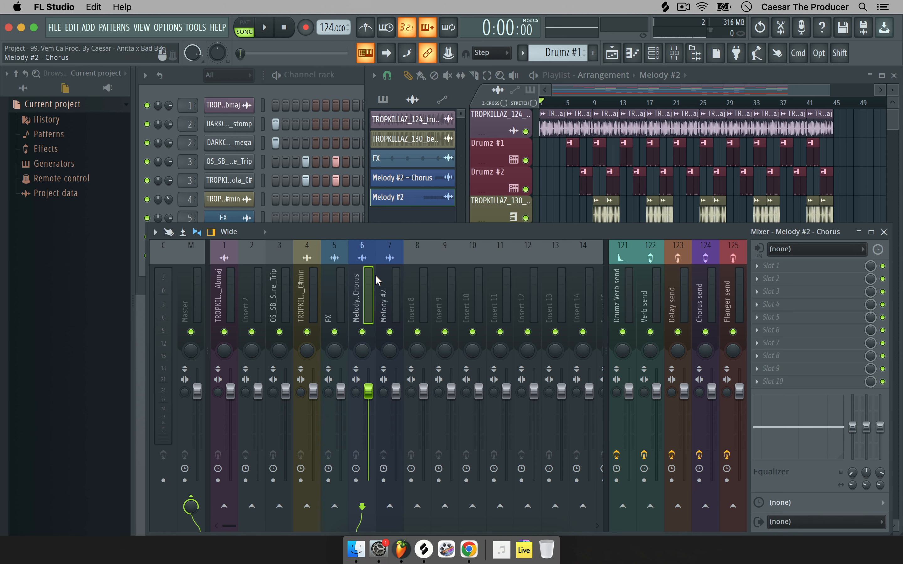
left_click(383, 274)
right_click(384, 274)
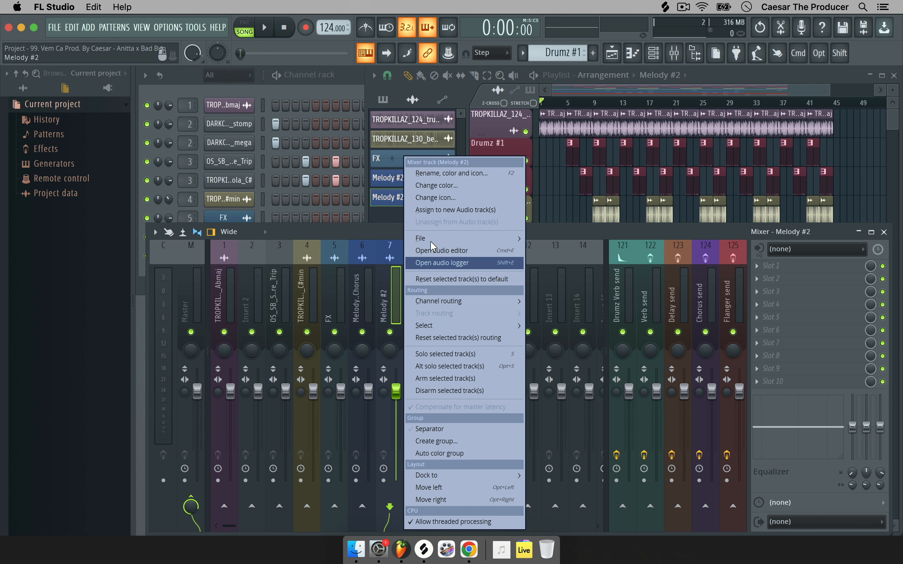
left_click(436, 175)
left_click(308, 174)
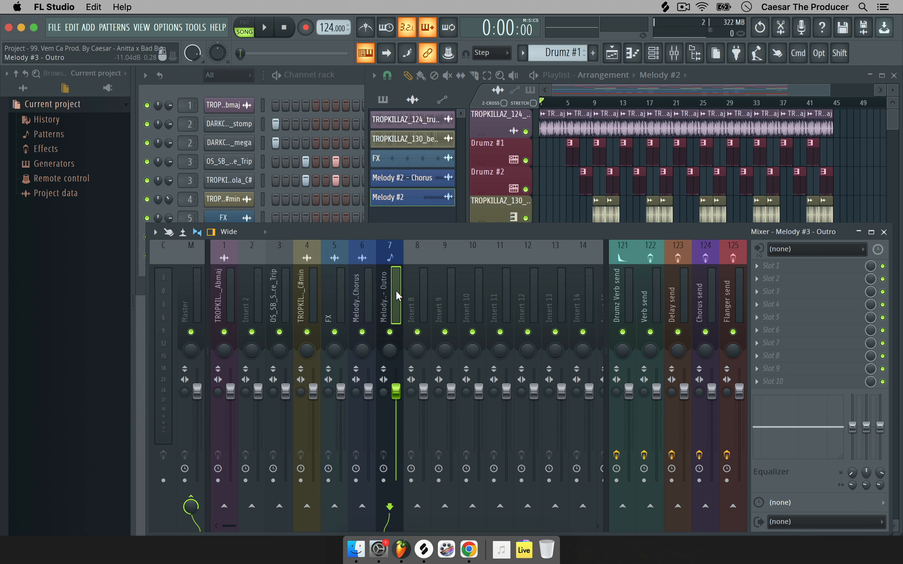
left_click(371, 290)
left_click(384, 293)
Rename the Melody #2 channel in the Channel rack as "Melody #3 - Outro", using the suggested name
left_click(387, 222)
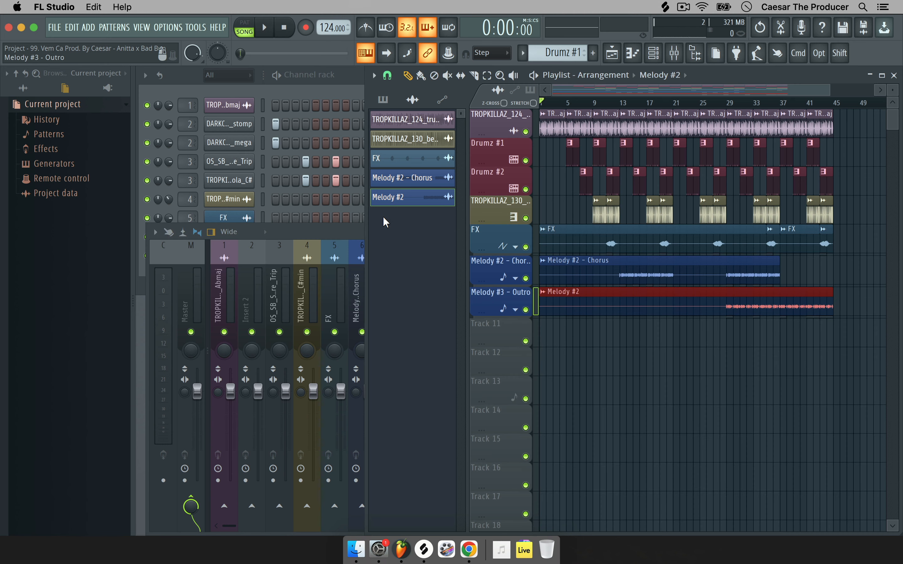
left_click(309, 95)
right_click(239, 259)
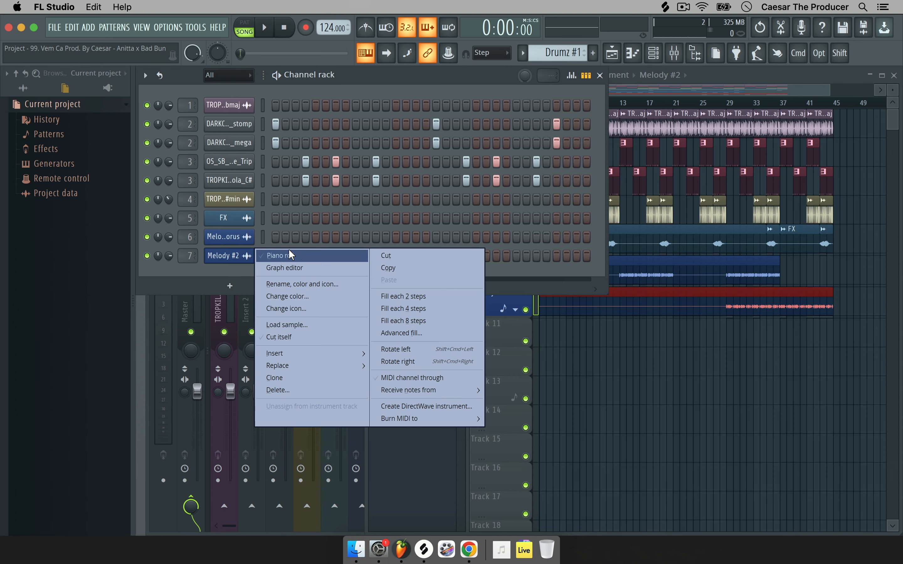
left_click(315, 284)
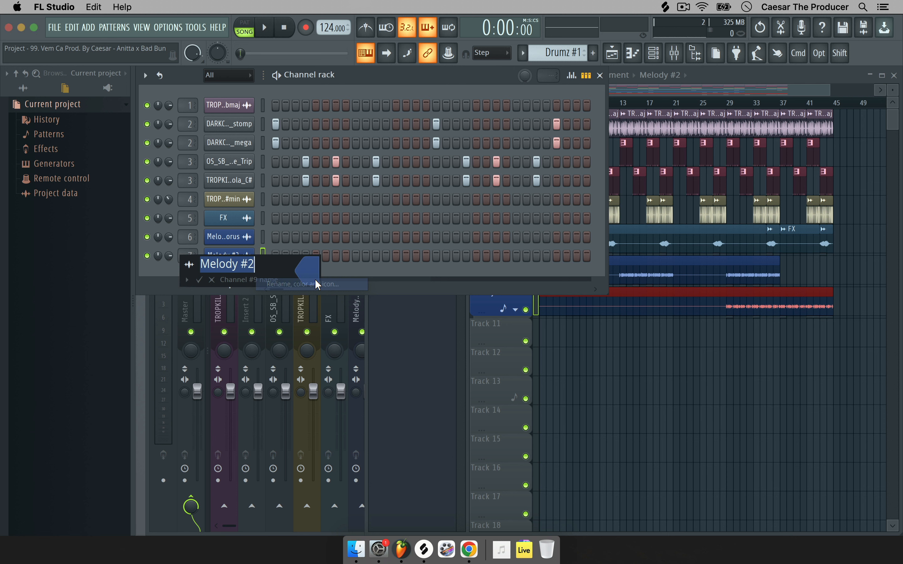
left_click(187, 280)
left_click(216, 294)
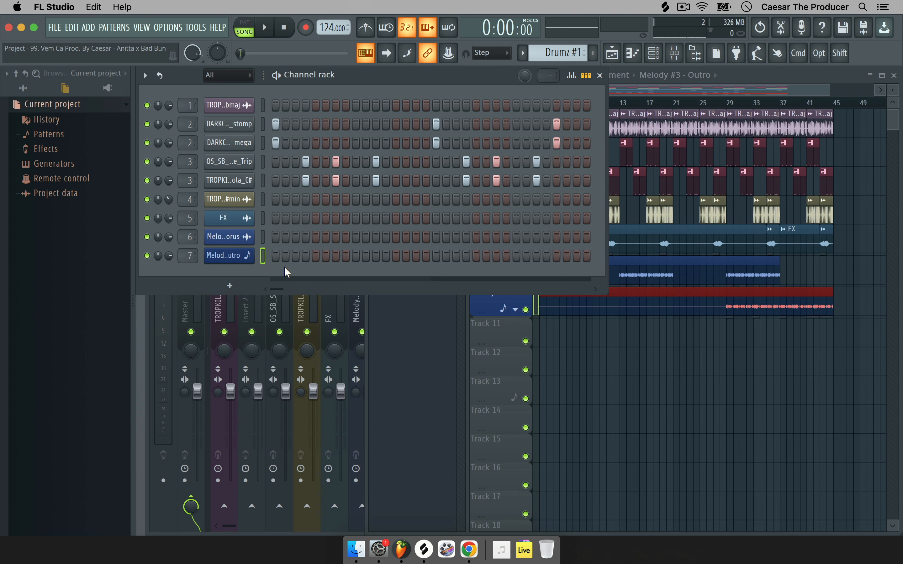
left_click(422, 312)
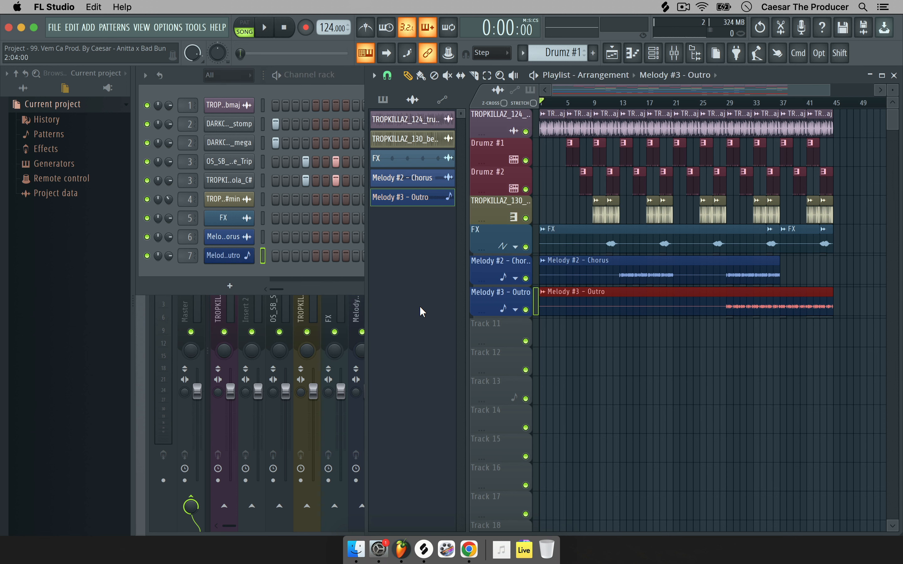
Name mixer track 2 with the preset name Kick, including its colour and icon
left_click(218, 323)
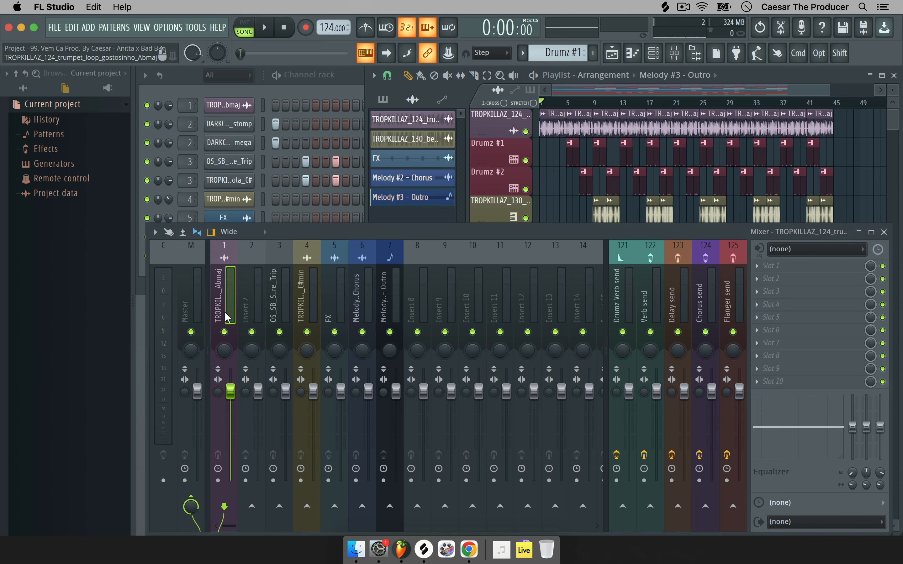
left_click(299, 296)
left_click(366, 294)
left_click(258, 293)
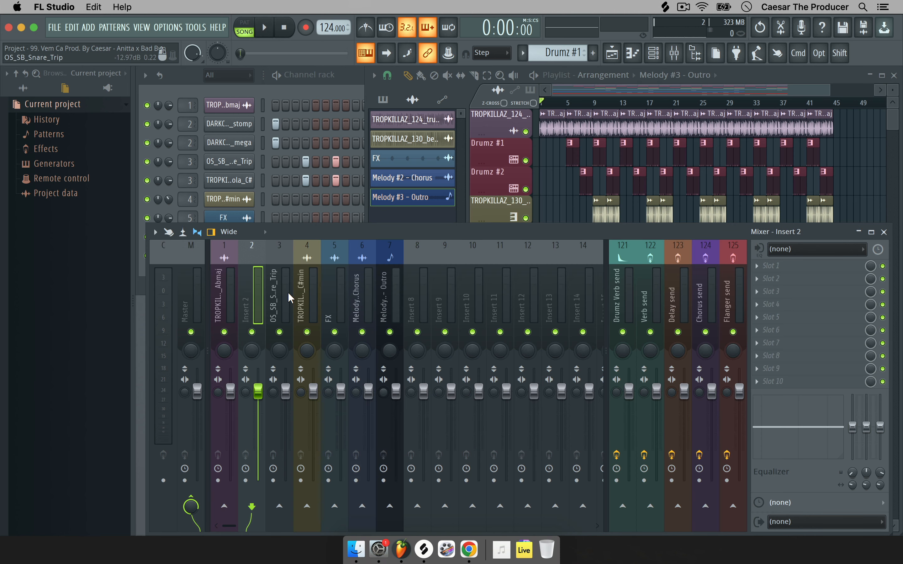
left_click(287, 292)
left_click(254, 293)
right_click(253, 292)
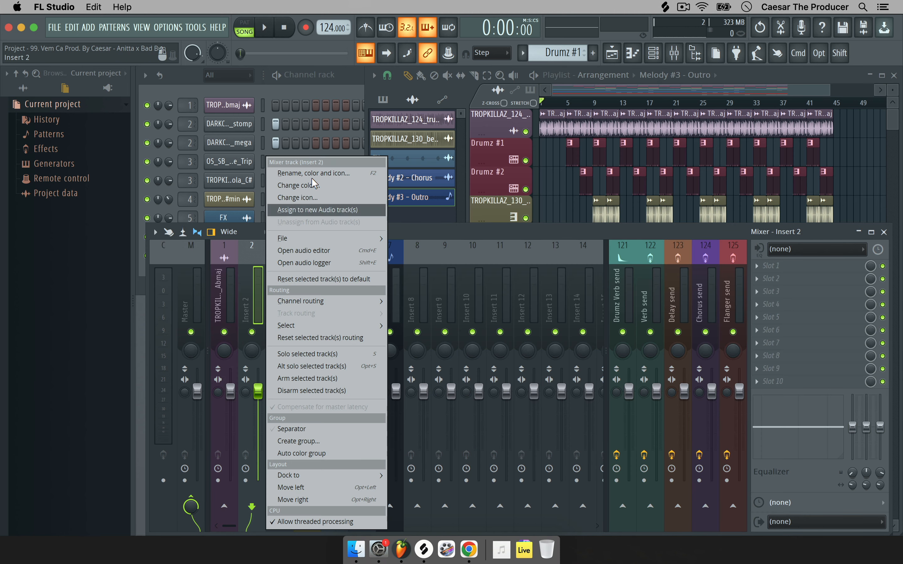
left_click(327, 171)
left_click(199, 172)
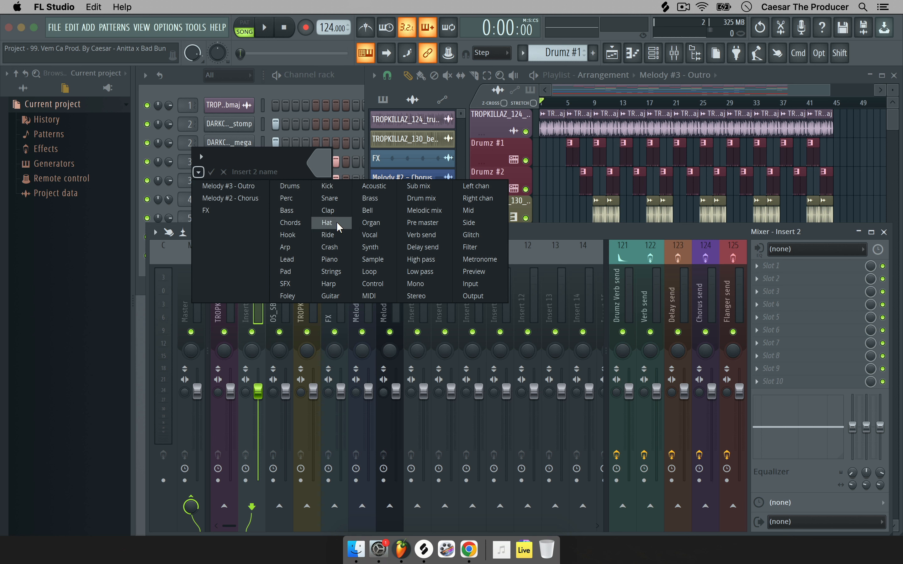
left_click(331, 189)
Rename the OS_SB_Snare_Trip mixer track with the preset name Snare, including its colour and icon
left_click(282, 294)
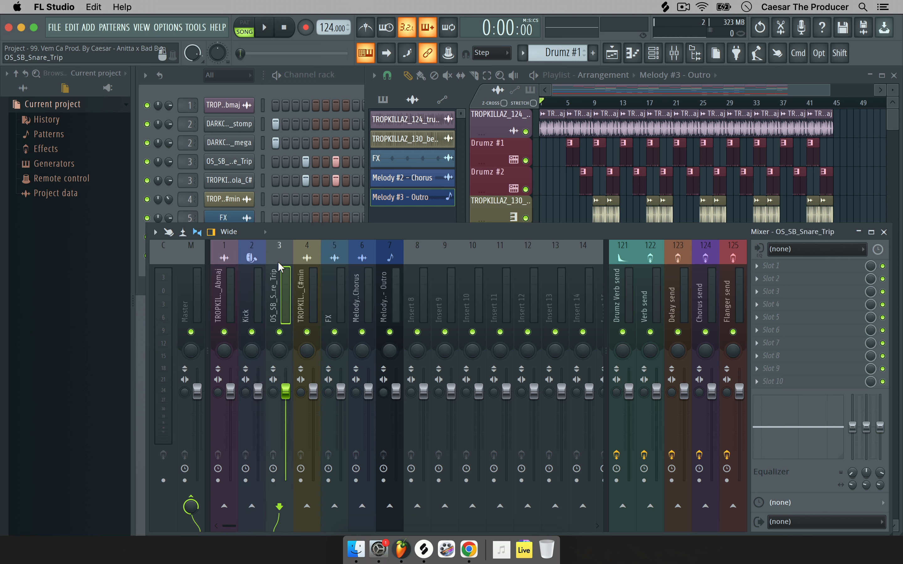
right_click(285, 281)
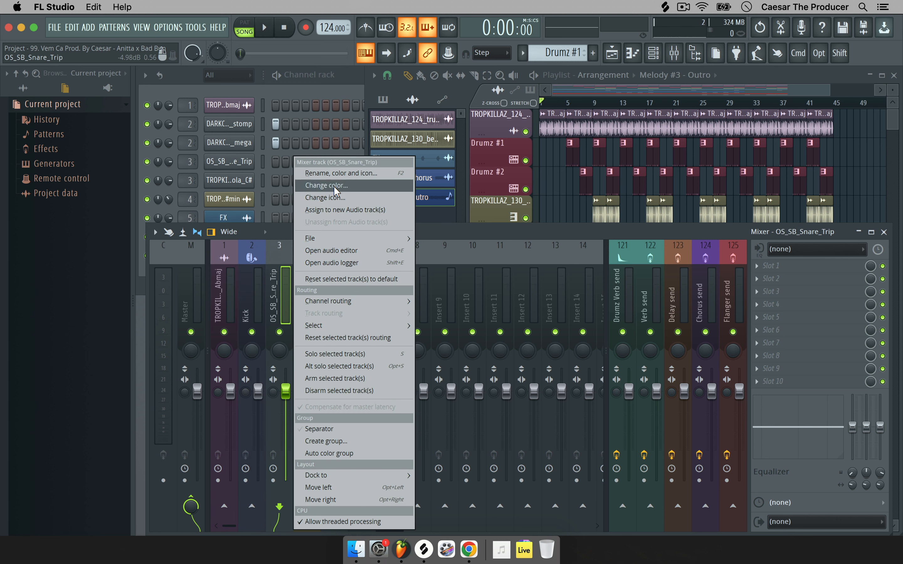
left_click(335, 171)
left_click(204, 167)
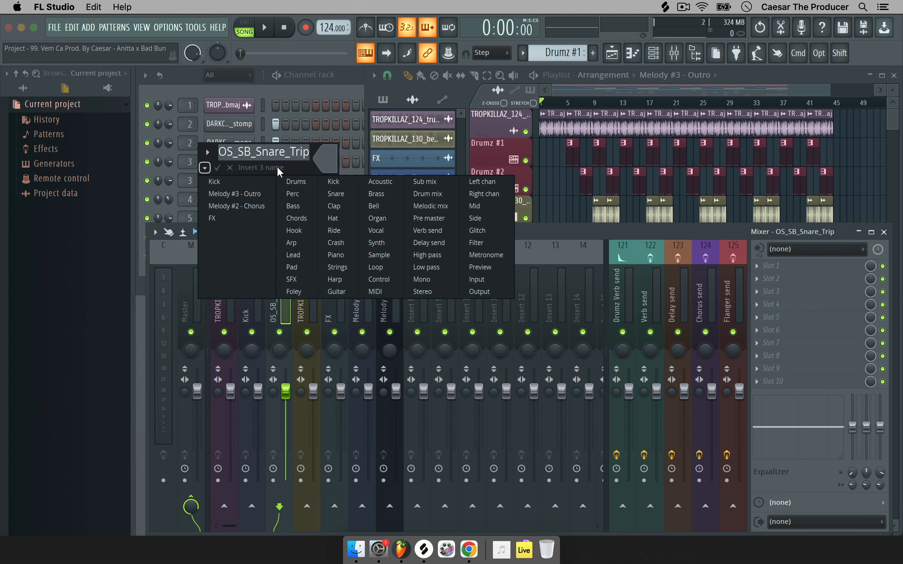
left_click(342, 195)
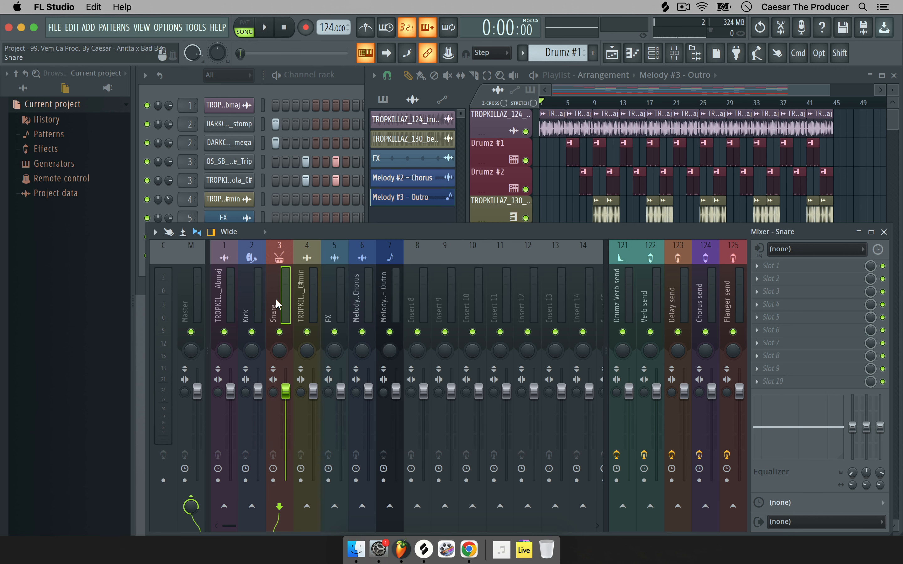
Go through mixer tracks 1 to 7 to check their routing and names, and save the project
left_click(251, 288)
left_click(232, 287)
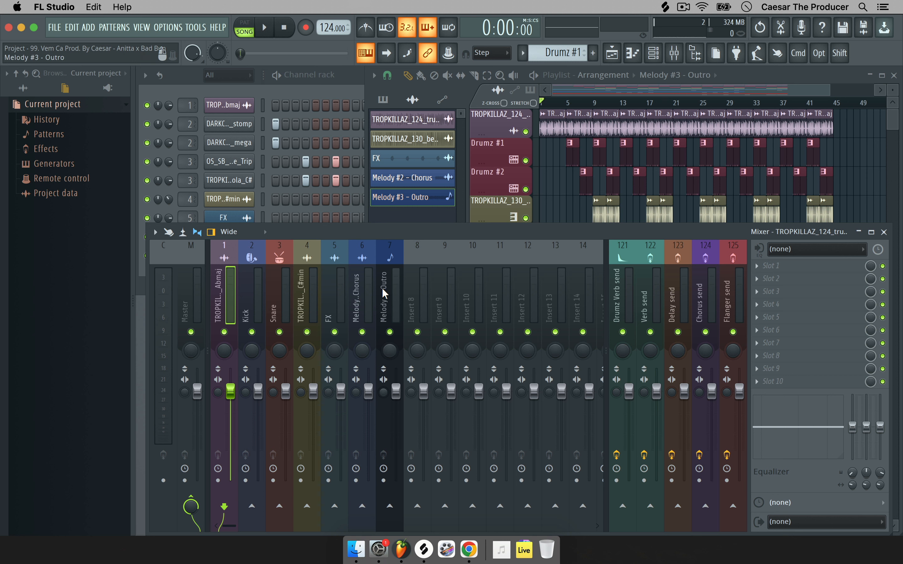
left_click(249, 290)
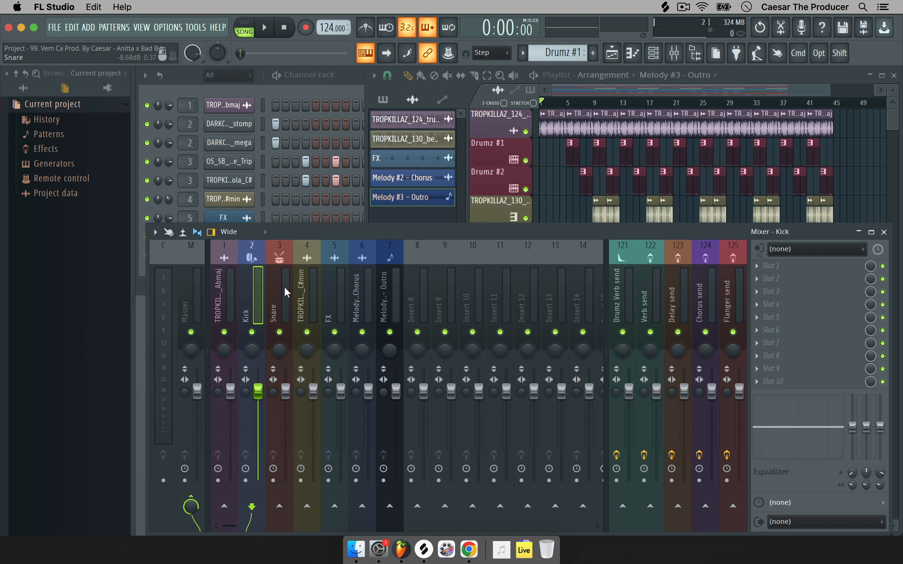
left_click(284, 286)
left_click(306, 279)
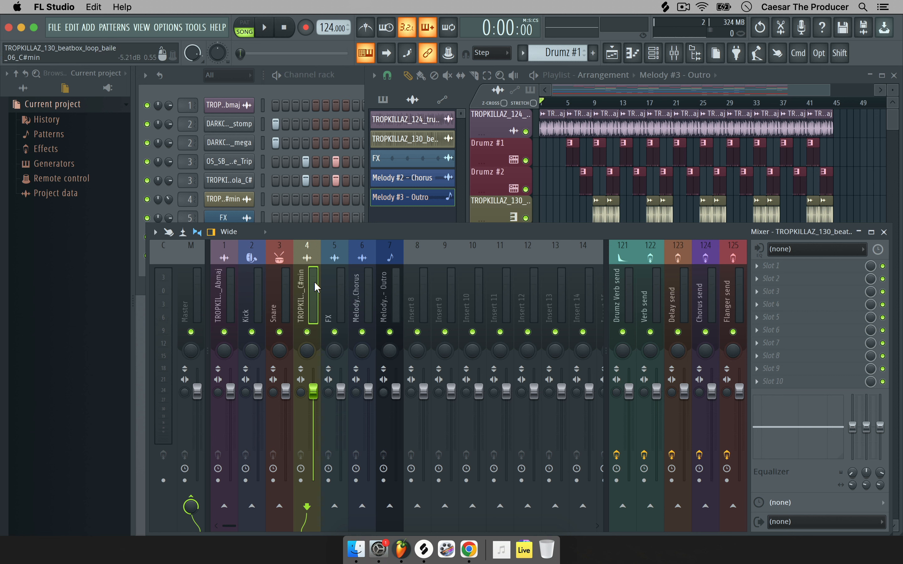
left_click(336, 295)
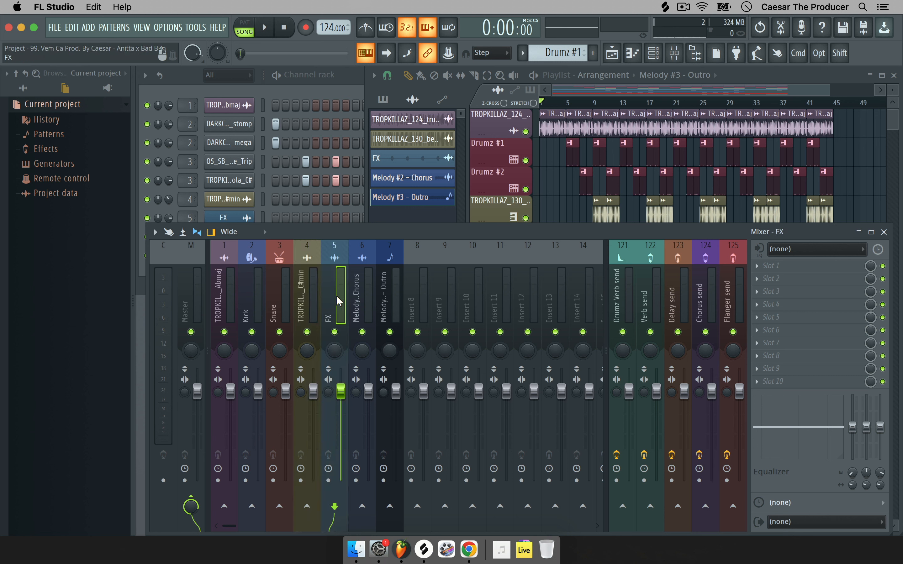
left_click(359, 294)
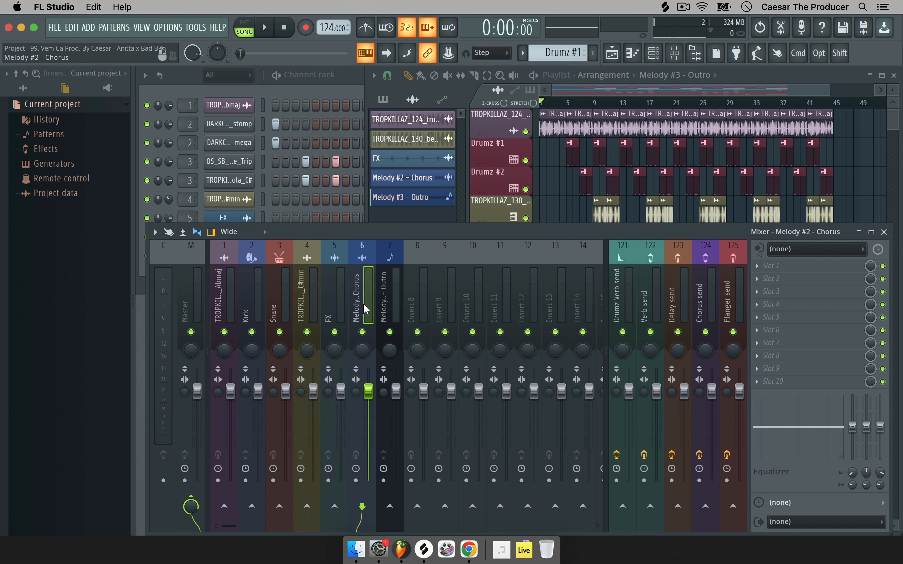
left_click(401, 306)
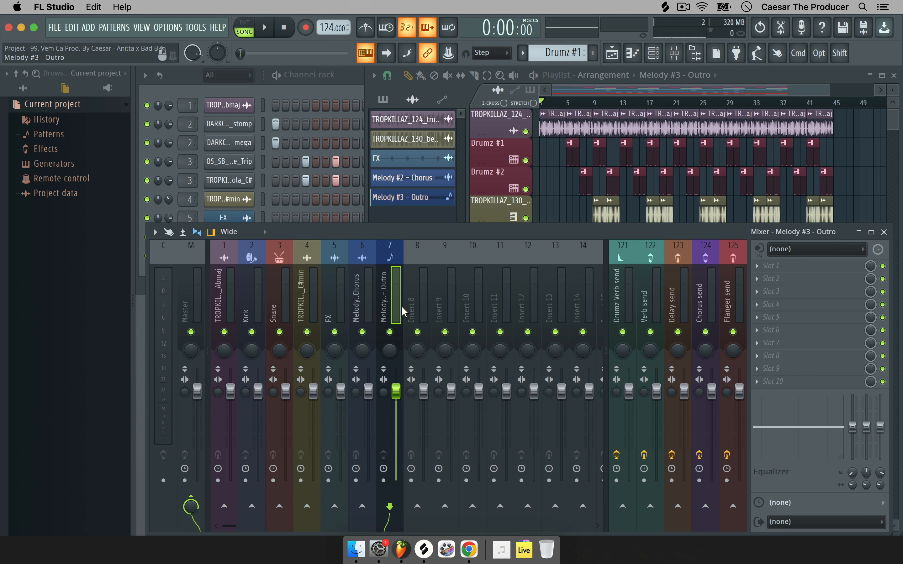
key("super+s")
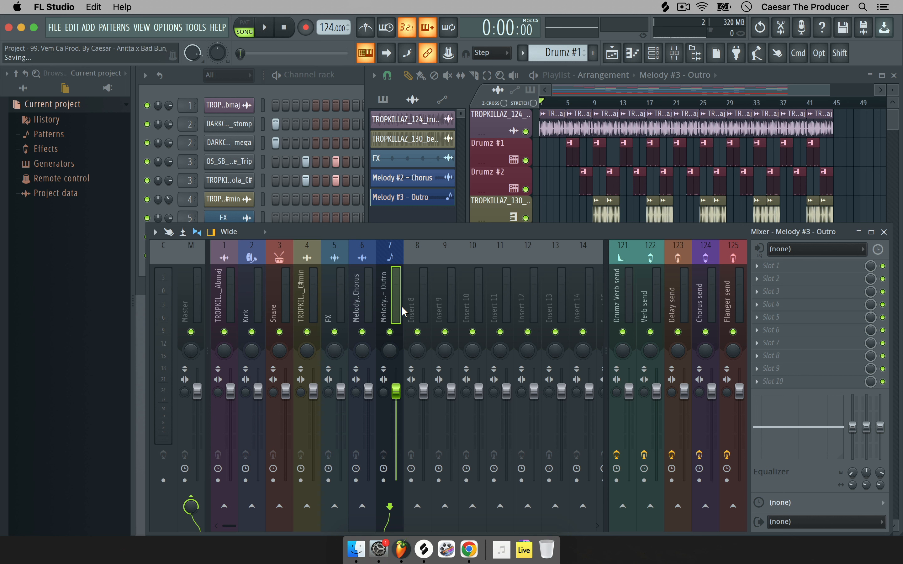